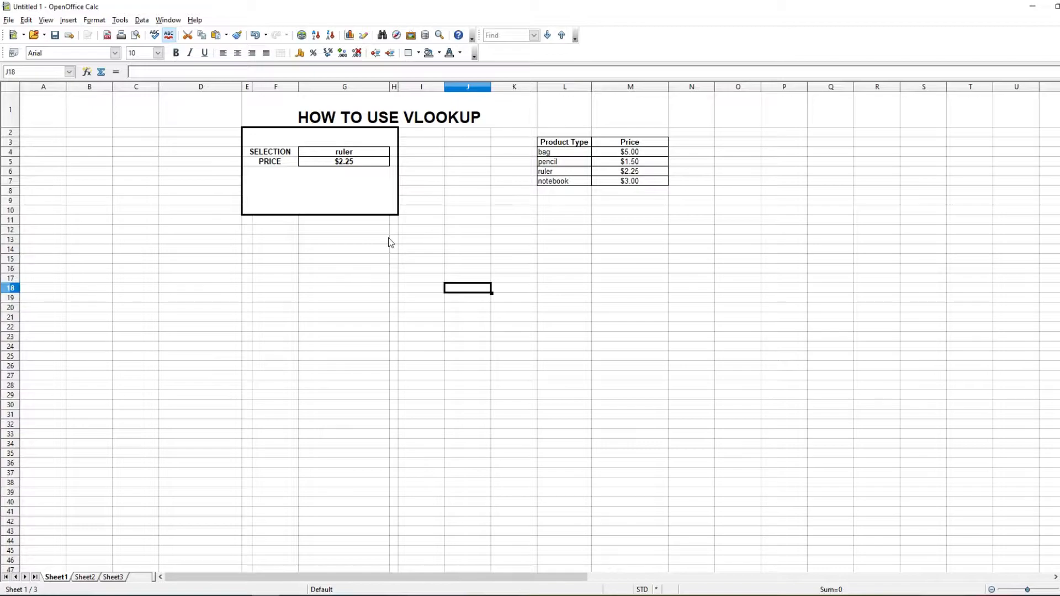
pyautogui.press('Up')
pyautogui.press('Up')
pyautogui.press('Up')
pyautogui.press('Up')
pyautogui.press('Up')
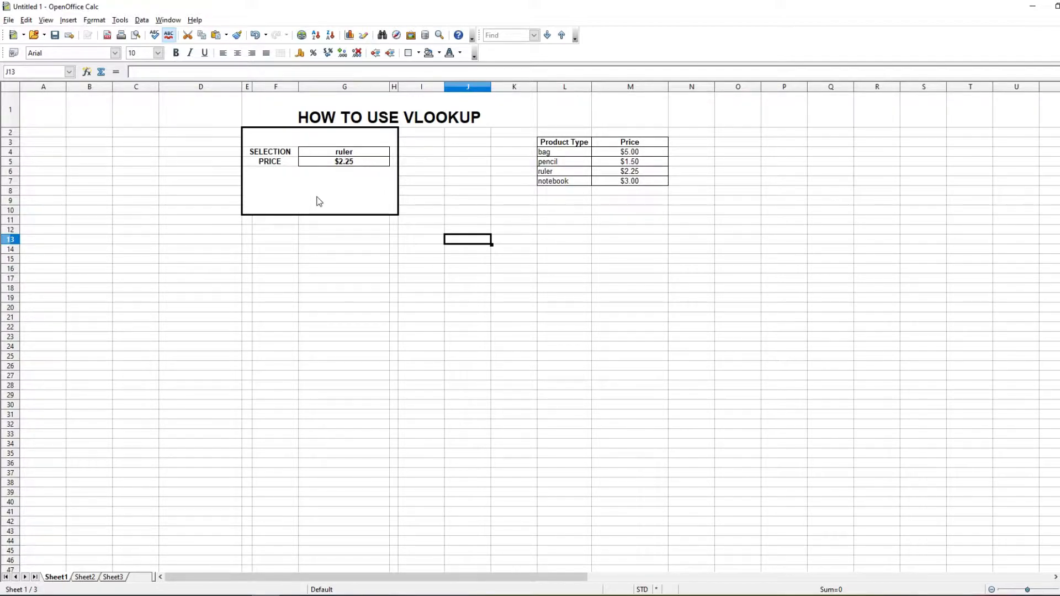
# Step: Try the existing product selection in G4 by choosing bag, pencil, ruler, notebook and ruler again, comparing the looked-up price each time
pyautogui.click(364, 153)
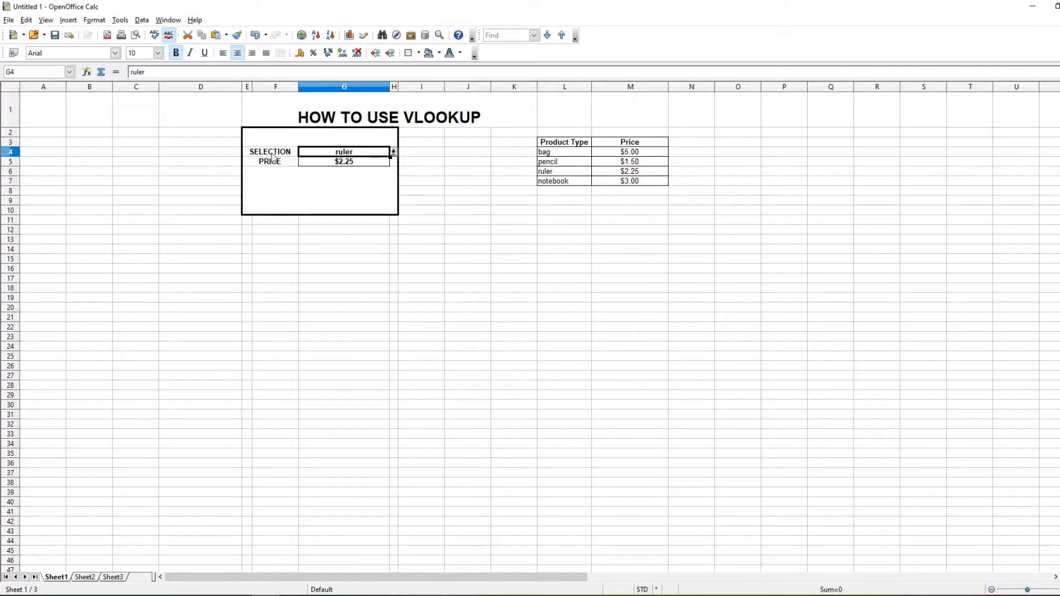
pyautogui.click(394, 152)
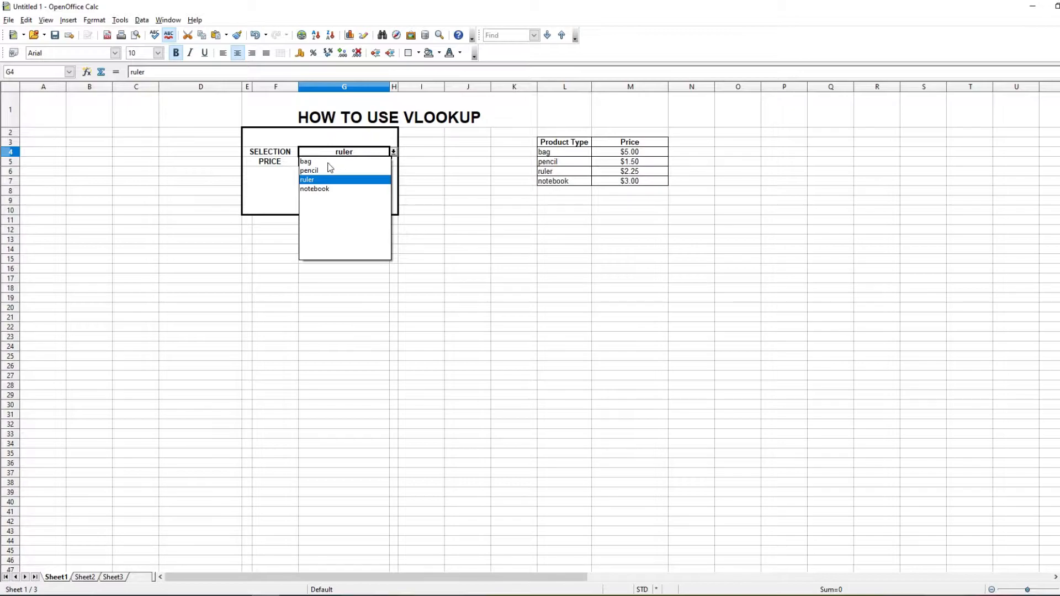
pyautogui.click(330, 161)
pyautogui.click(393, 152)
pyautogui.click(338, 170)
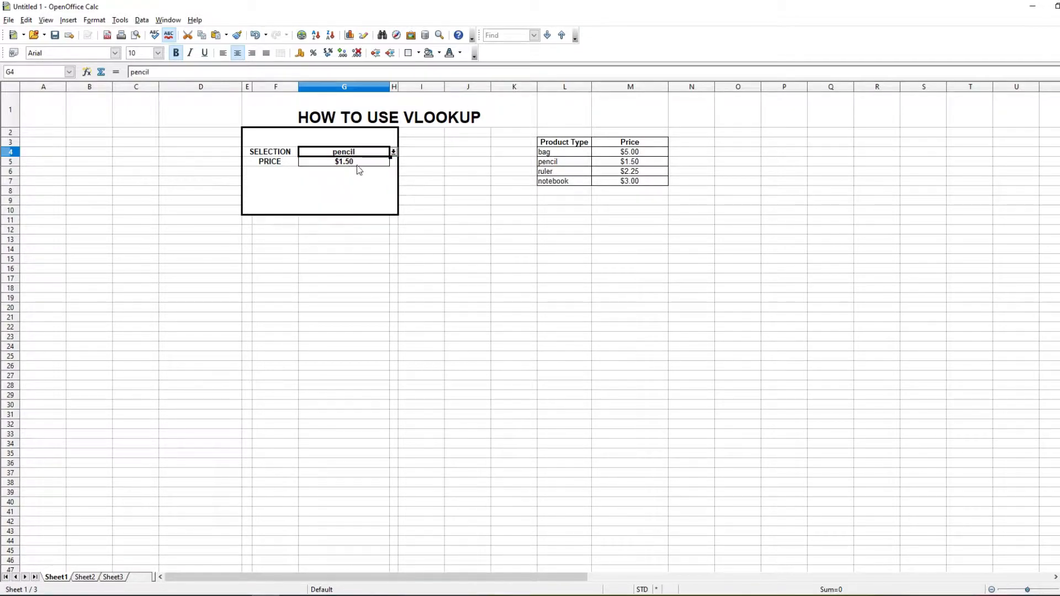
pyautogui.click(393, 152)
pyautogui.click(331, 180)
pyautogui.click(393, 152)
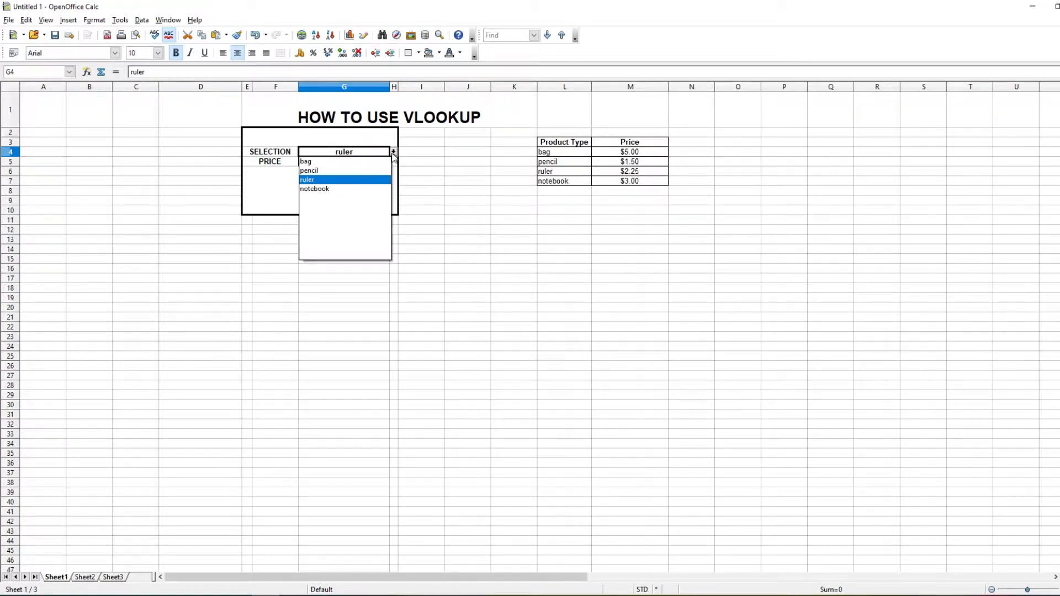
pyautogui.click(333, 189)
pyautogui.click(393, 152)
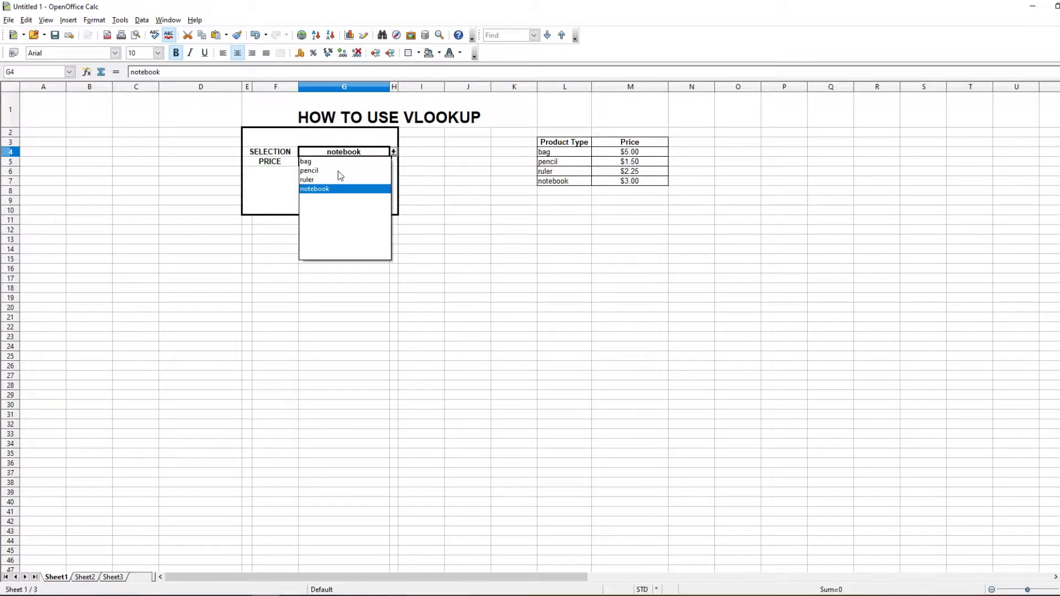
pyautogui.click(330, 178)
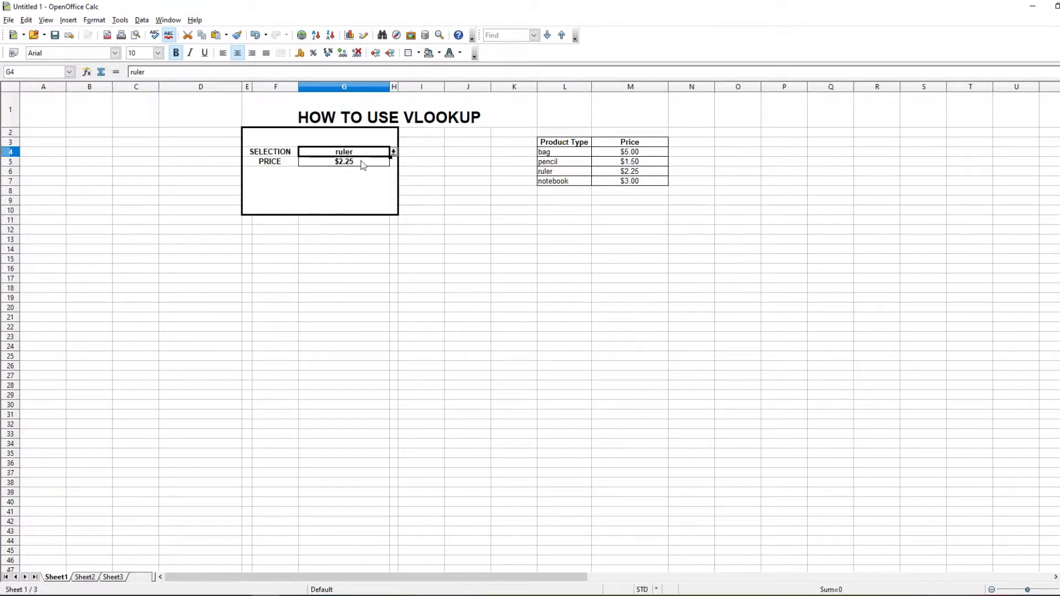
pyautogui.moveTo(387, 151); pyautogui.dragTo(392, 152)
pyautogui.click(356, 184)
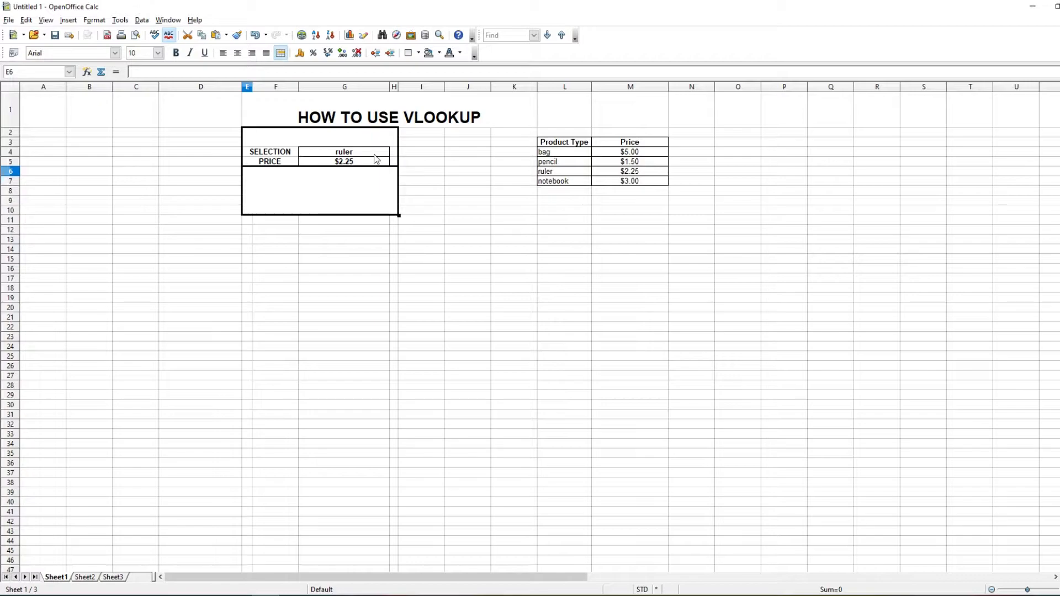
# Step: Choose pencil and then bag as the selection in G4, and inspect the price formula in G5
pyautogui.click(375, 154)
pyautogui.click(393, 152)
pyautogui.click(345, 171)
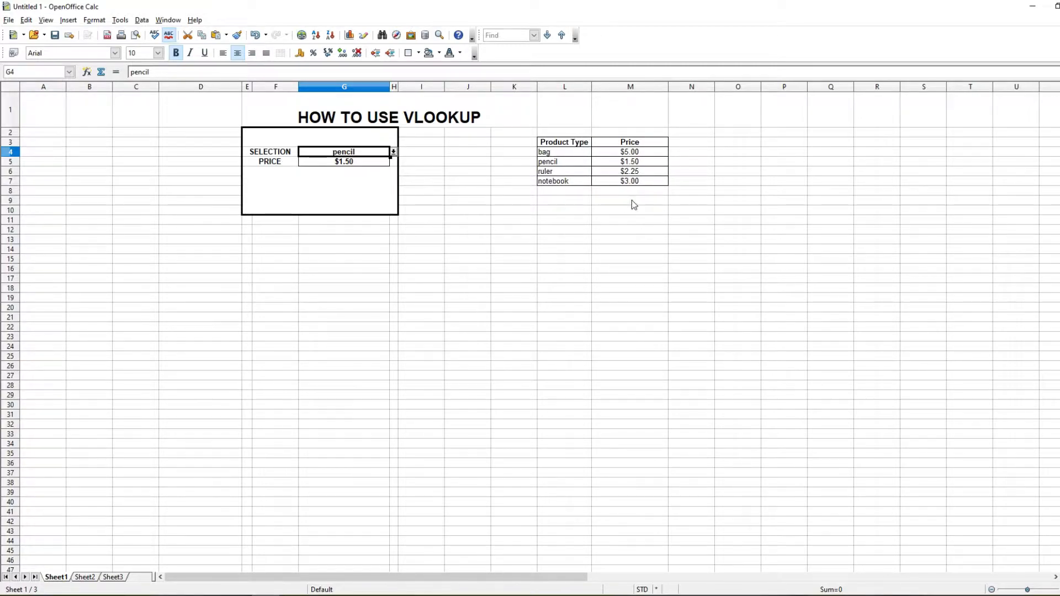
pyautogui.click(393, 151)
pyautogui.click(327, 164)
pyautogui.click(371, 164)
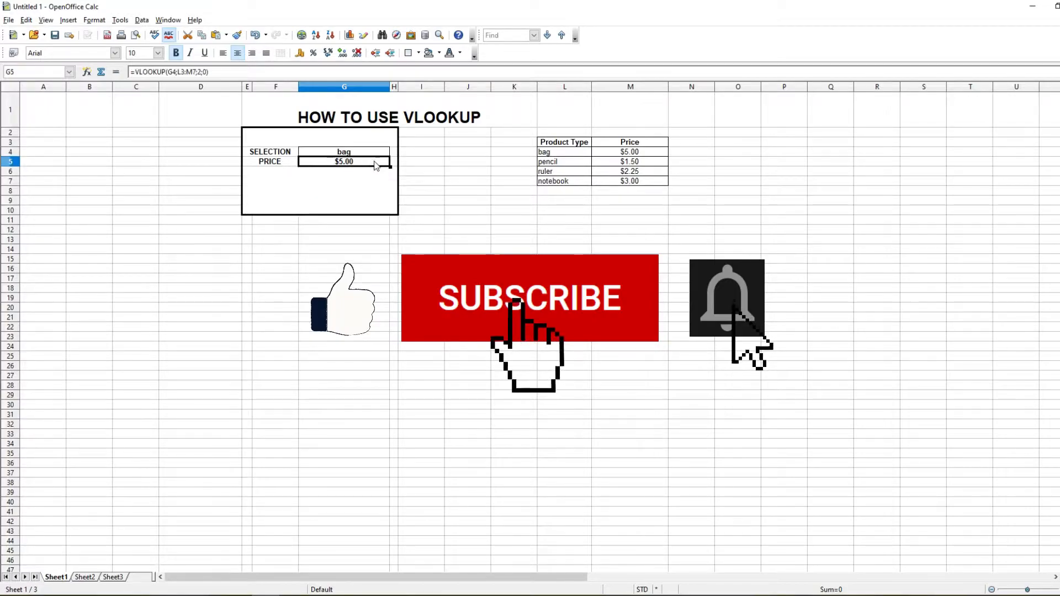
# Step: Set the product selection in G4 to pencil
pyautogui.click(388, 151)
pyautogui.click(393, 151)
pyautogui.click(367, 165)
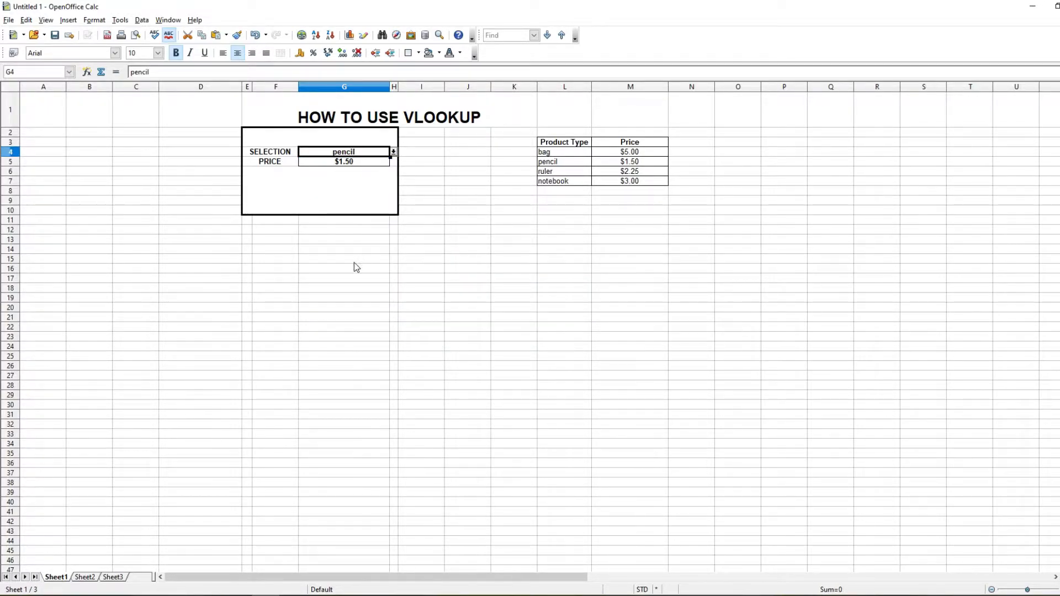
# Step: Enter the label SELECTION in F15 and the label PRICE in F16
pyautogui.click(363, 268)
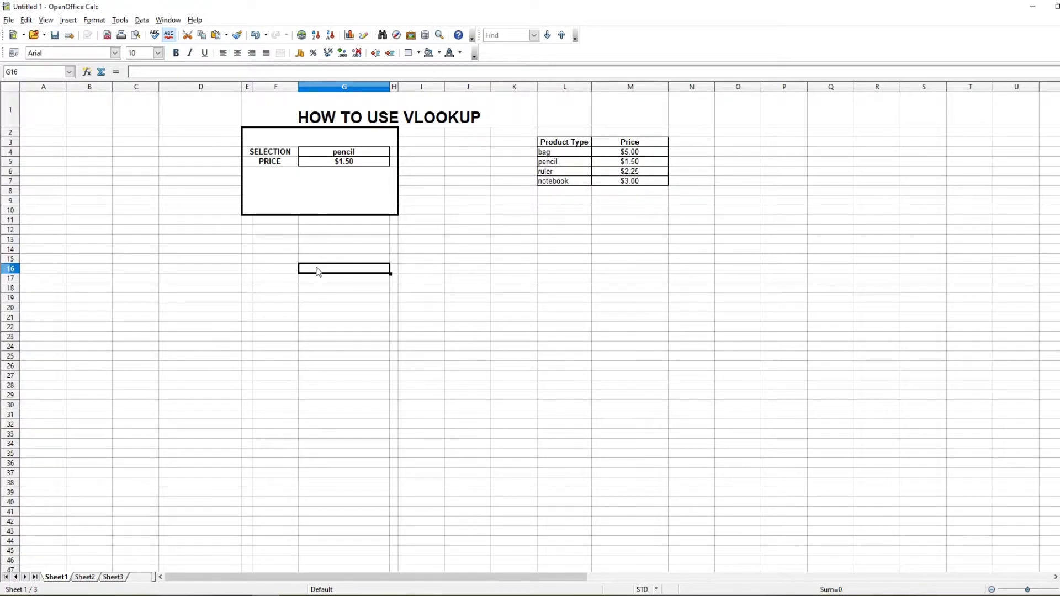
pyautogui.click(274, 263)
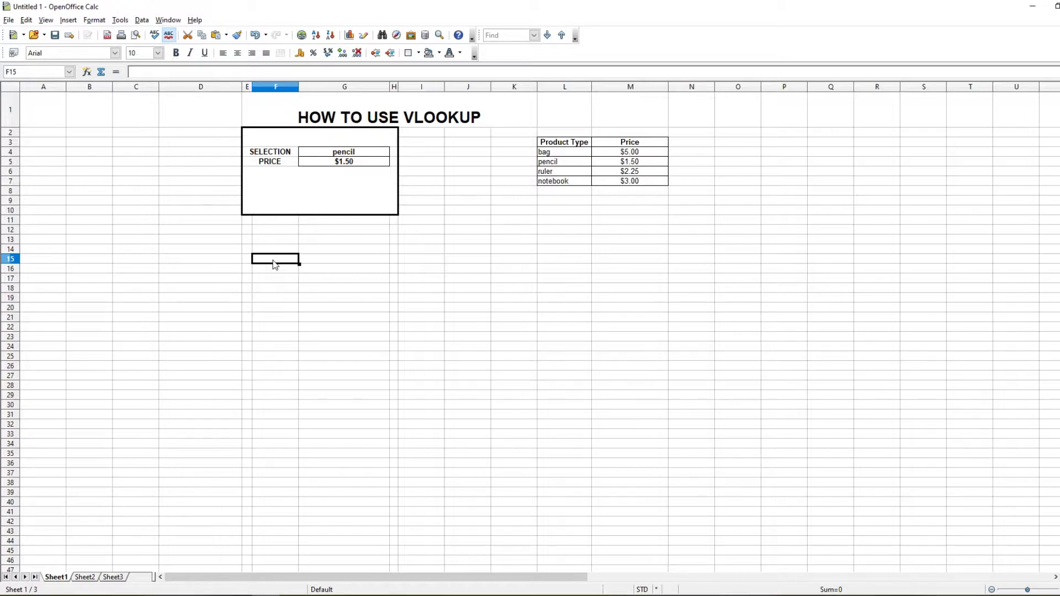
pyautogui.write('SELECTION')
pyautogui.press('Return')
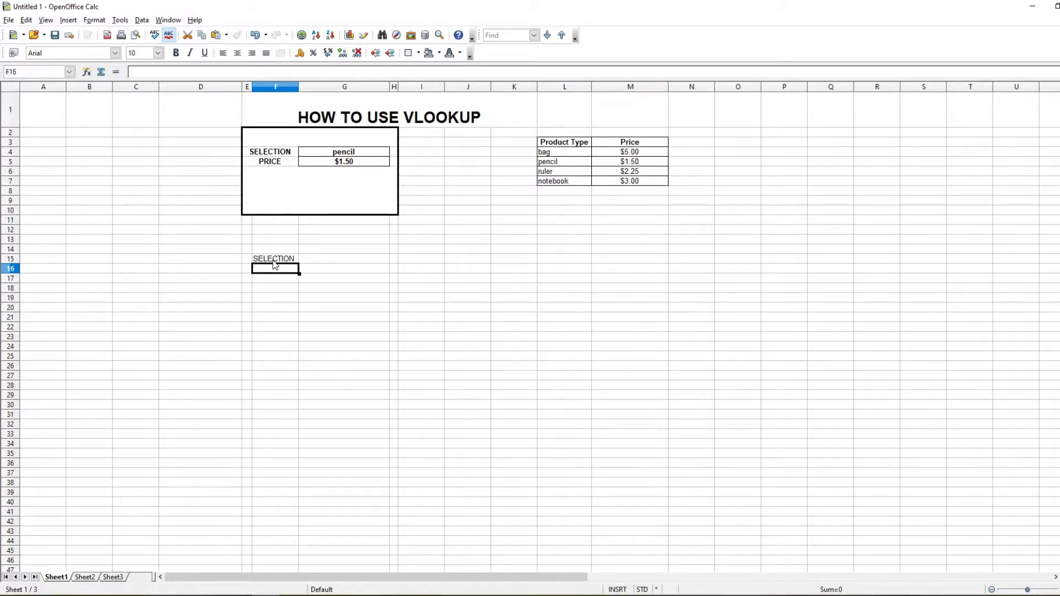
pyautogui.write('PRICE')
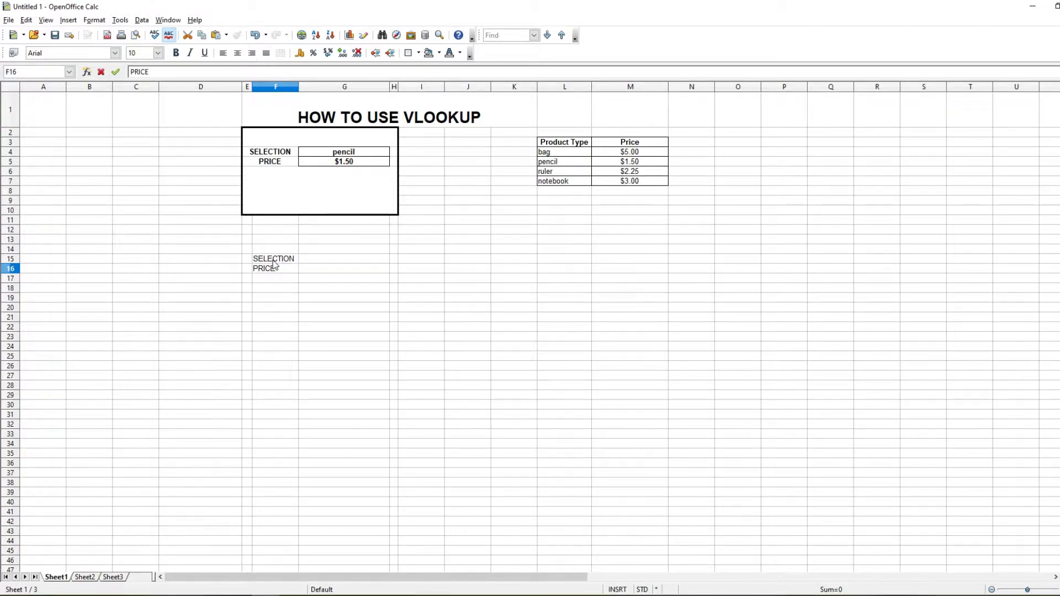
pyautogui.press('Tab')
# Step: Add cell borders to G15:G16, the two empty cells beside the new labels
pyautogui.press('Up')
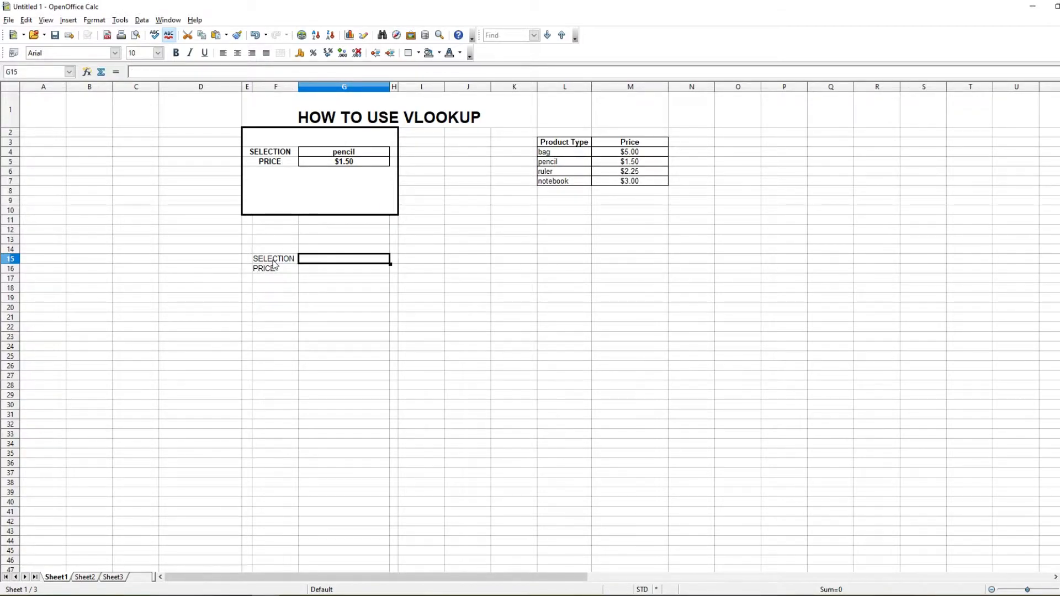
pyautogui.keyDown('shift'); pyautogui.click(352, 270); pyautogui.keyUp('shift')
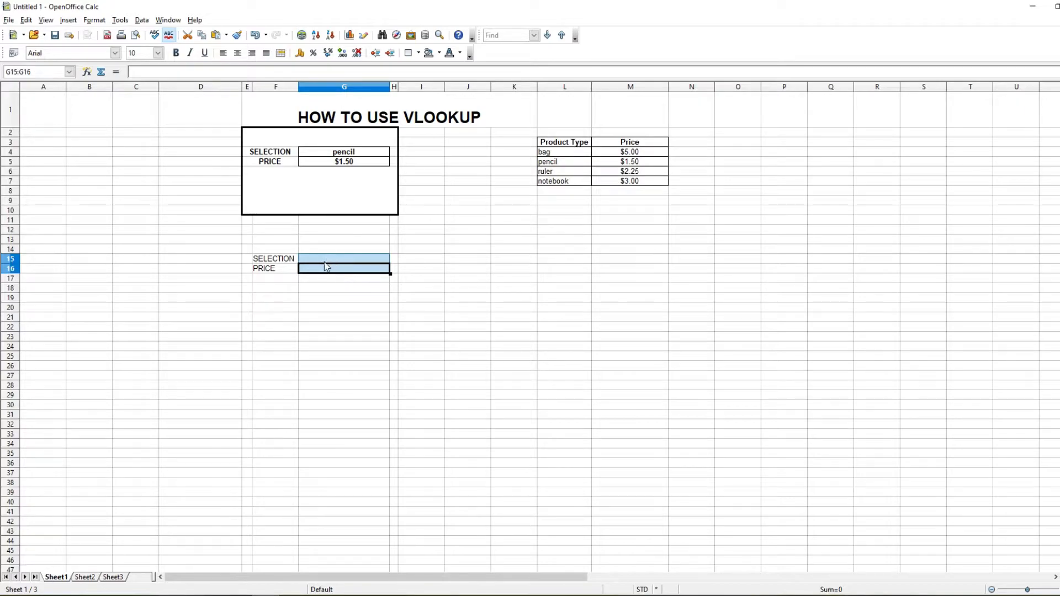
pyautogui.click(413, 53)
pyautogui.click(455, 99)
pyautogui.click(343, 298)
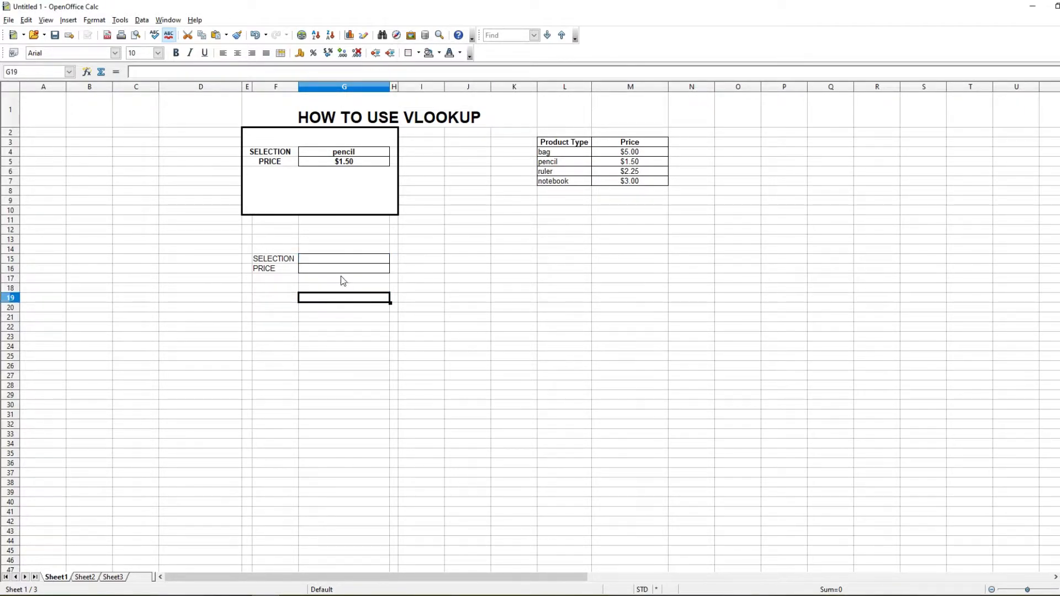
pyautogui.click(337, 259)
pyautogui.press('Down')
pyautogui.press('Up')
pyautogui.press('Down')
pyautogui.press('Up')
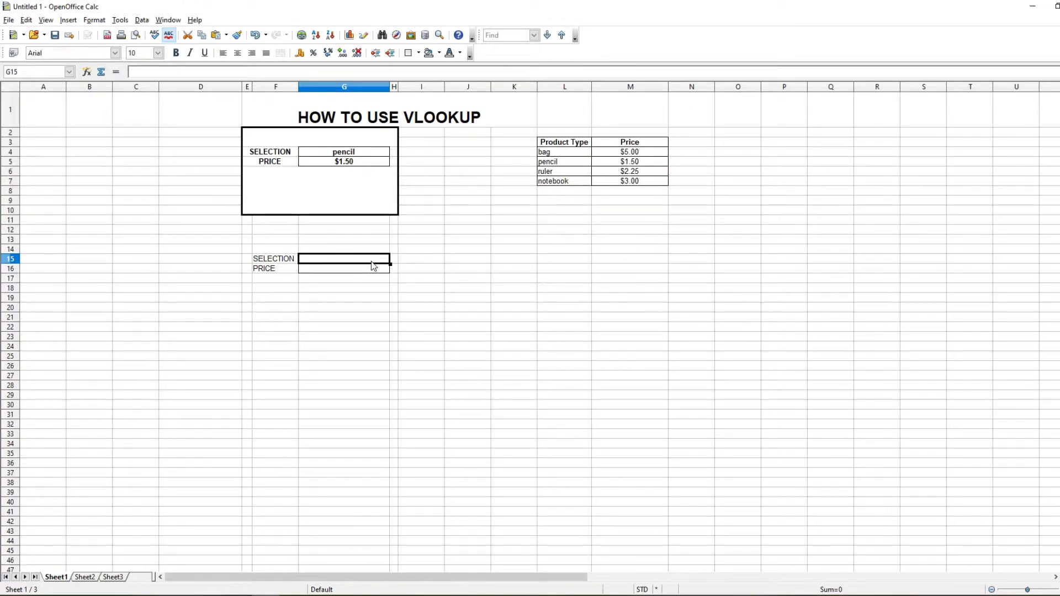
# Step: Copy the product names in L4:L7 from the price table
pyautogui.click(561, 153)
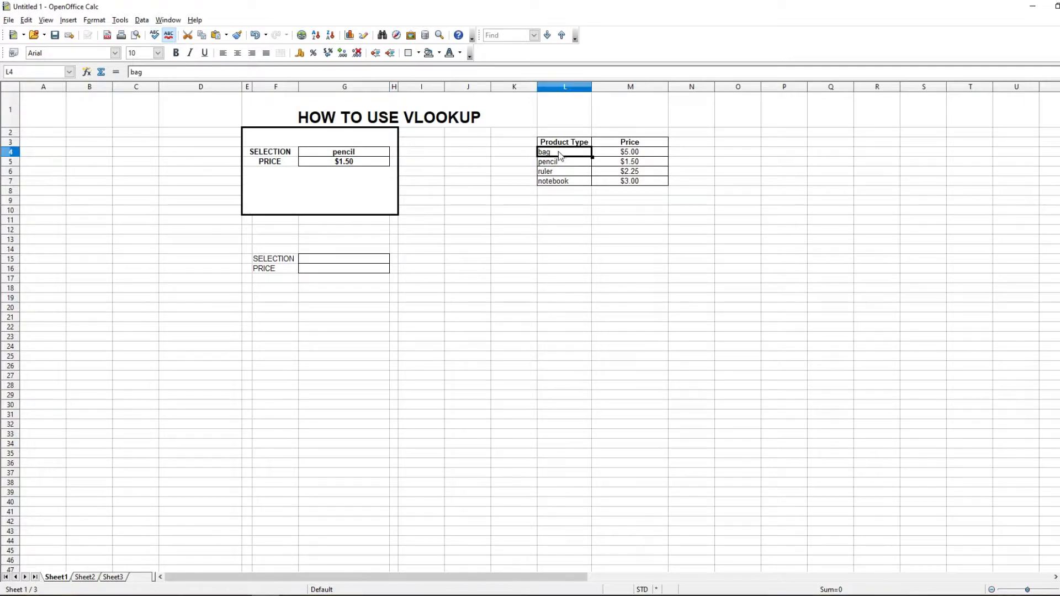
pyautogui.keyDown('shift'); pyautogui.click(571, 180); pyautogui.keyUp('shift')
pyautogui.hotkey('ctrl', 'c')
pyautogui.rightClick(571, 180)
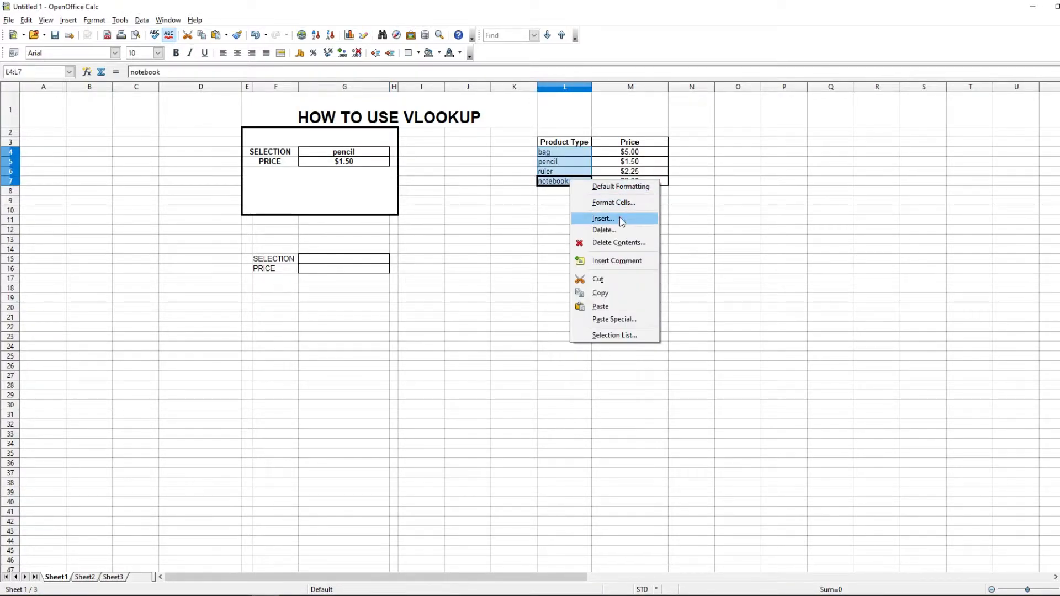
pyautogui.click(600, 293)
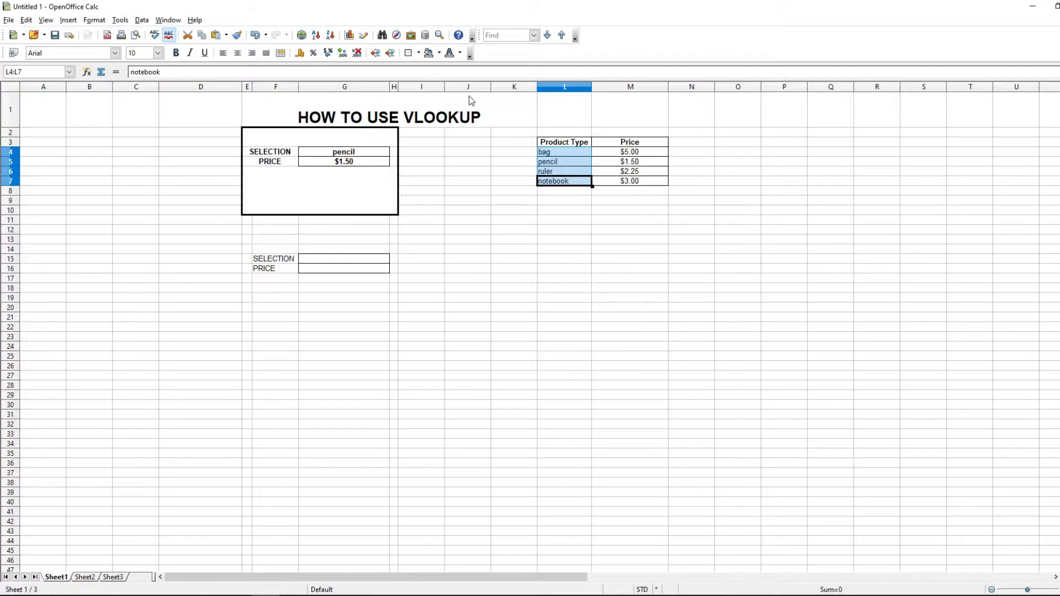
# Step: Add a List validity rule to G15 with the copied products bag, pencil, ruler and notebook pasted as its entries
pyautogui.click(331, 259)
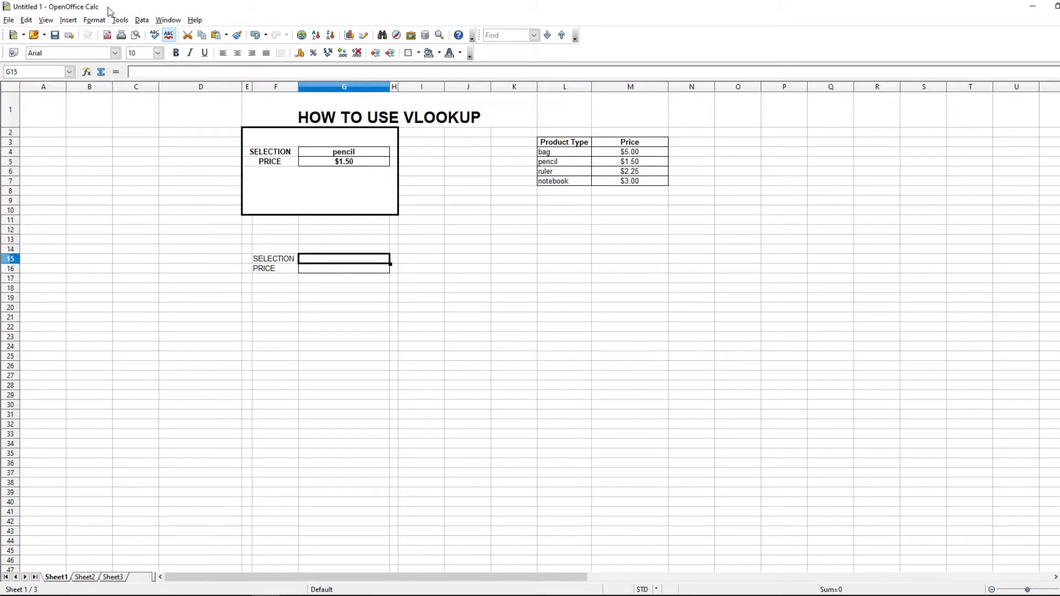
pyautogui.click(142, 19)
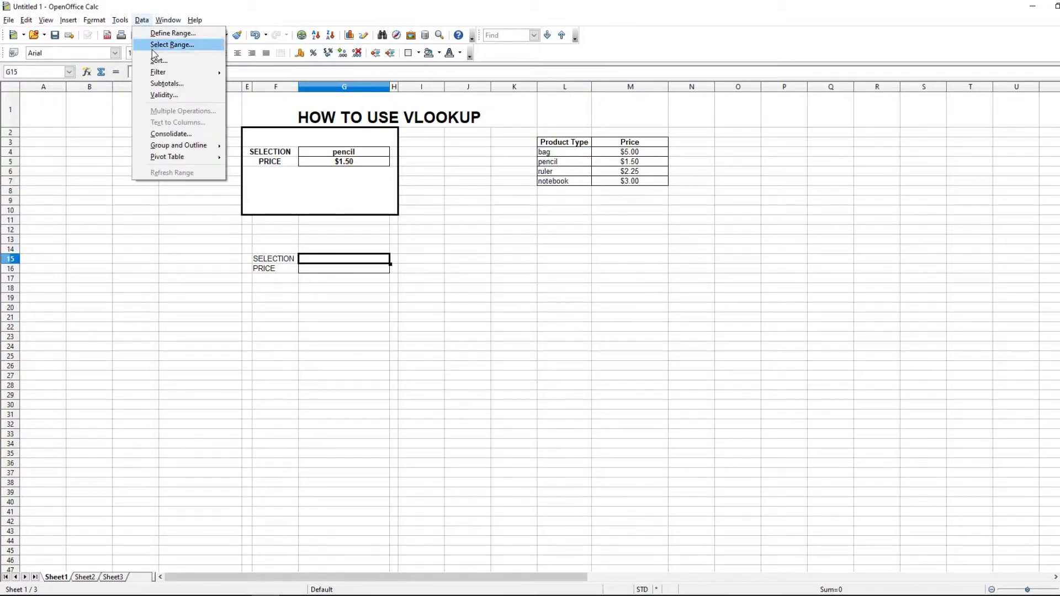
pyautogui.click(164, 95)
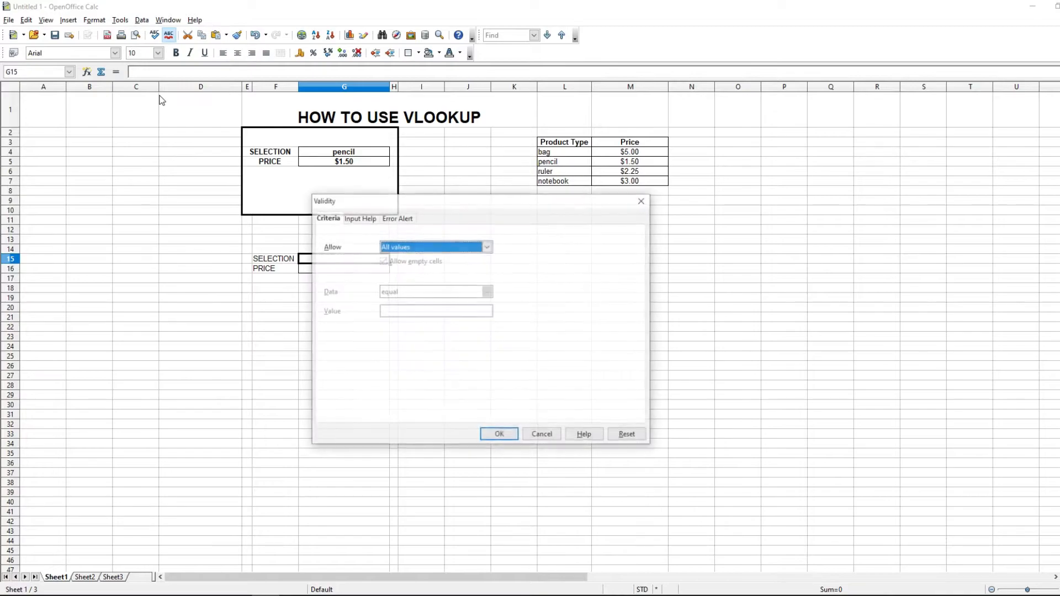
pyautogui.click(488, 247)
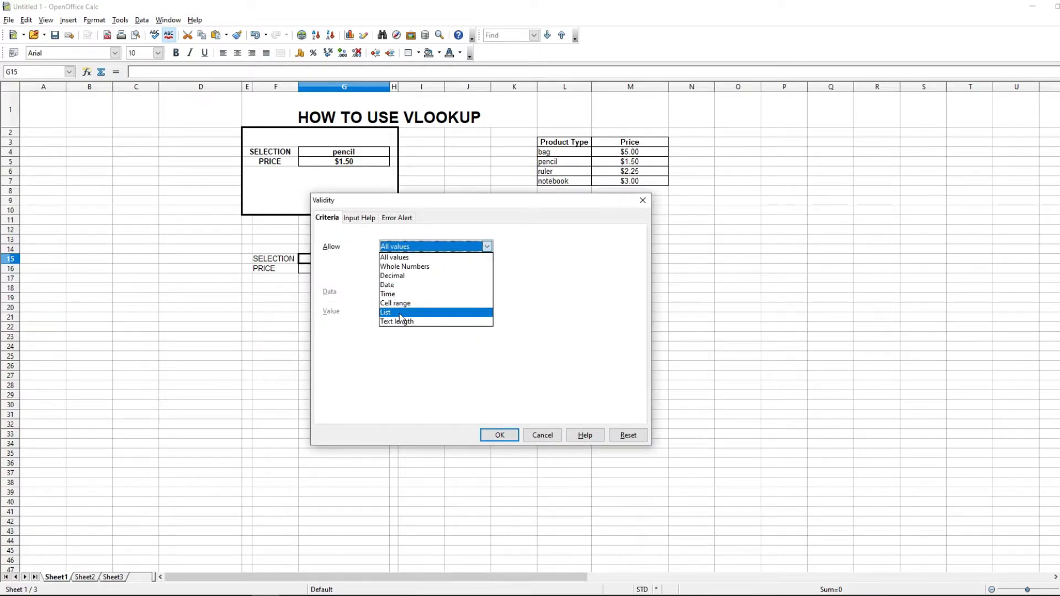
pyautogui.click(400, 313)
pyautogui.click(404, 312)
pyautogui.rightClick(402, 312)
pyautogui.click(436, 318)
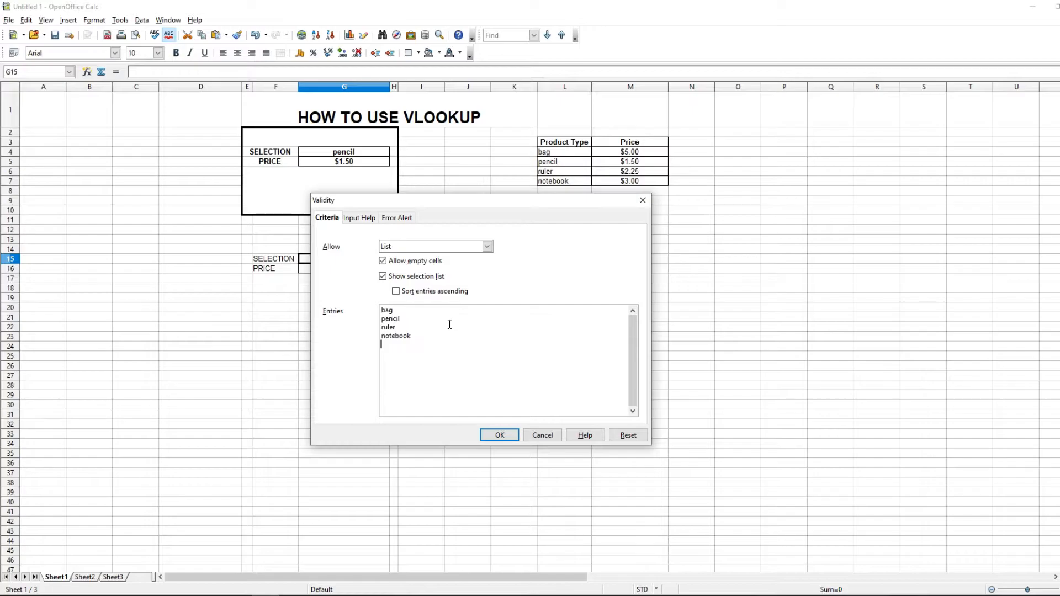
pyautogui.click(492, 434)
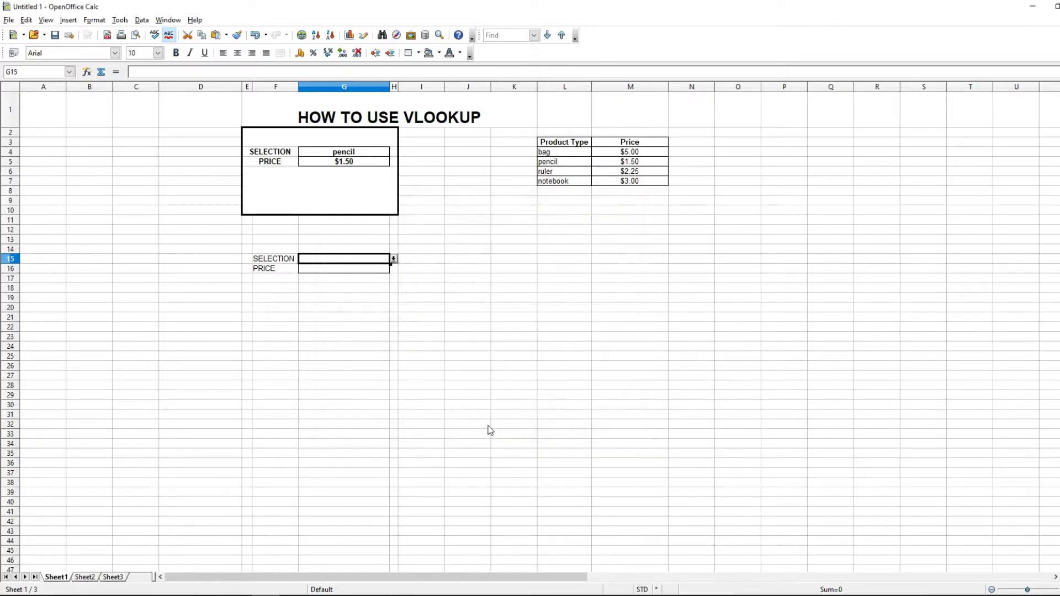
# Step: Test the new selection list in G15 by choosing bag, pencil, ruler and notebook in turn
pyautogui.click(401, 280)
pyautogui.click(383, 260)
pyautogui.click(391, 259)
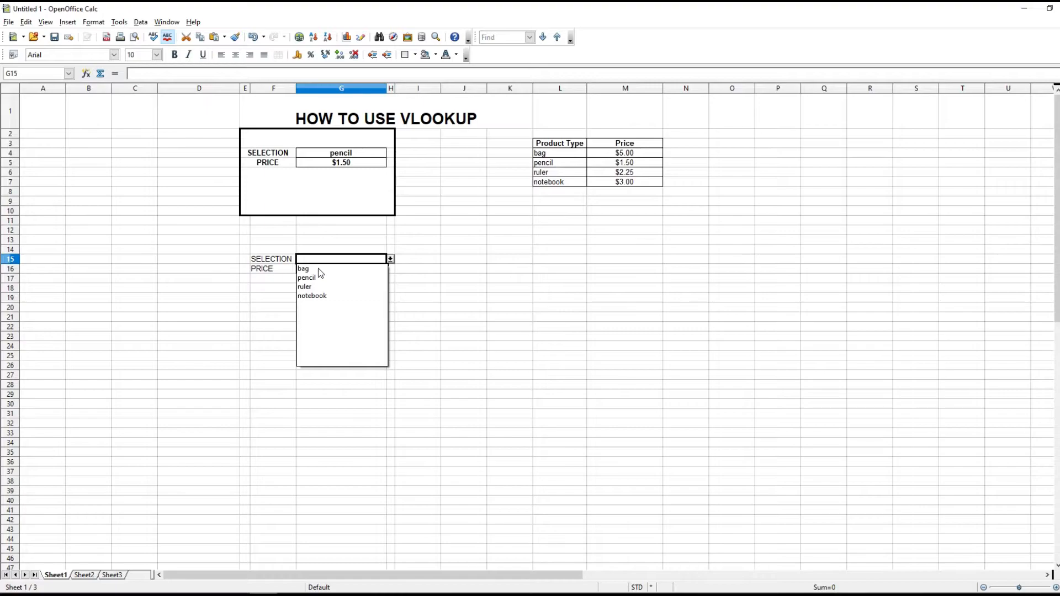
pyautogui.click(319, 269)
pyautogui.click(396, 258)
pyautogui.click(388, 260)
pyautogui.click(390, 259)
pyautogui.click(360, 269)
pyautogui.click(390, 259)
pyautogui.click(319, 279)
pyautogui.click(390, 259)
pyautogui.click(335, 287)
pyautogui.click(390, 259)
pyautogui.click(320, 296)
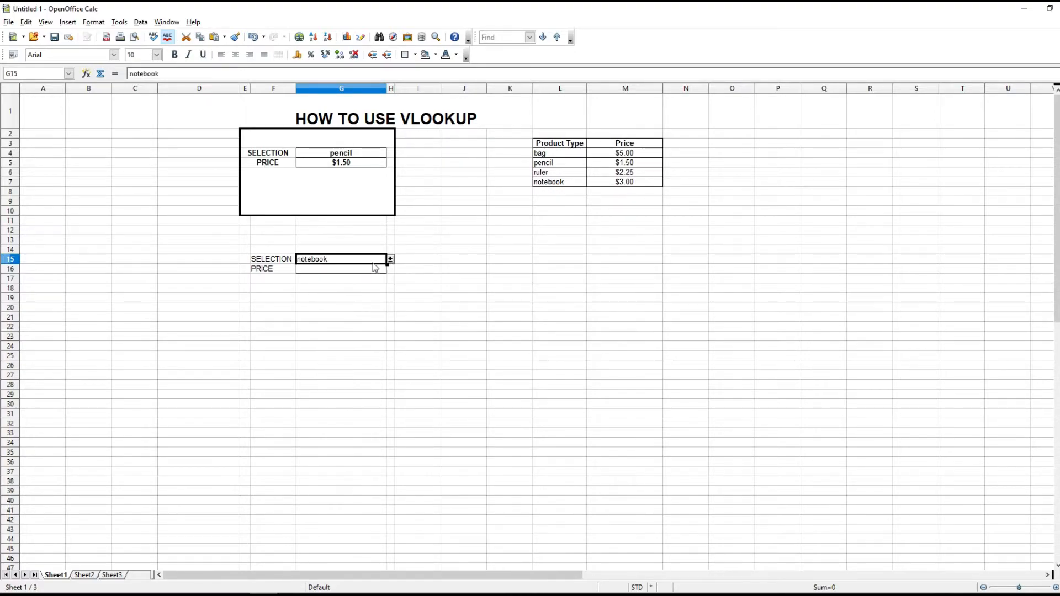
# Step: Run through the four products in G15's selection list again, finishing with notebook selected
pyautogui.click(390, 259)
pyautogui.click(325, 269)
pyautogui.click(390, 259)
pyautogui.click(323, 278)
pyautogui.click(390, 258)
pyautogui.click(325, 287)
pyautogui.click(390, 259)
pyautogui.click(312, 297)
# Step: Start a VLOOKUP formula in price cell G16 with G15 as the search criterion
pyautogui.click(326, 269)
pyautogui.write('=VL')
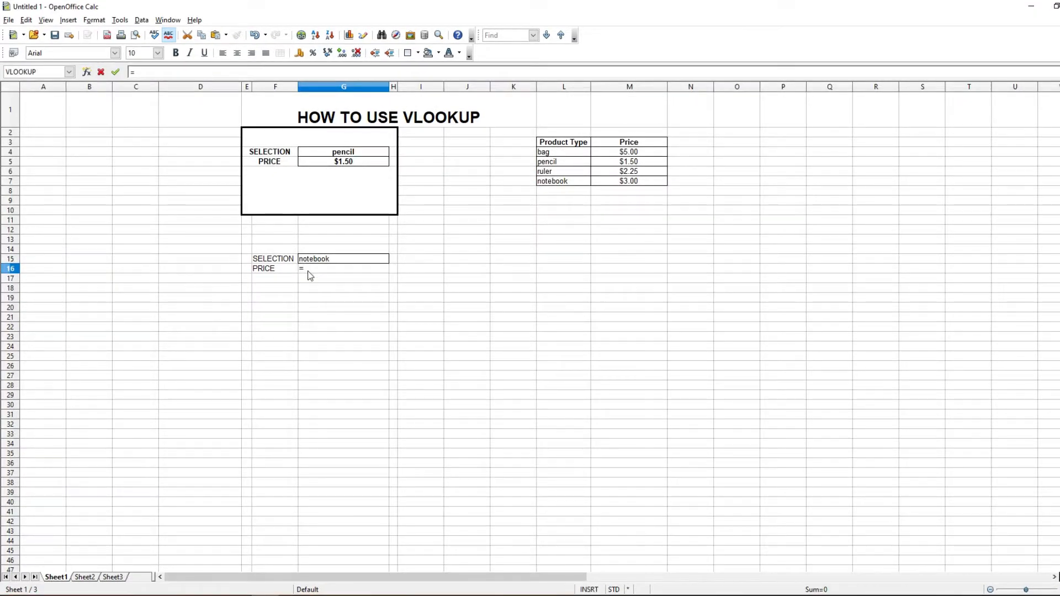
pyautogui.write('OOKUP(')
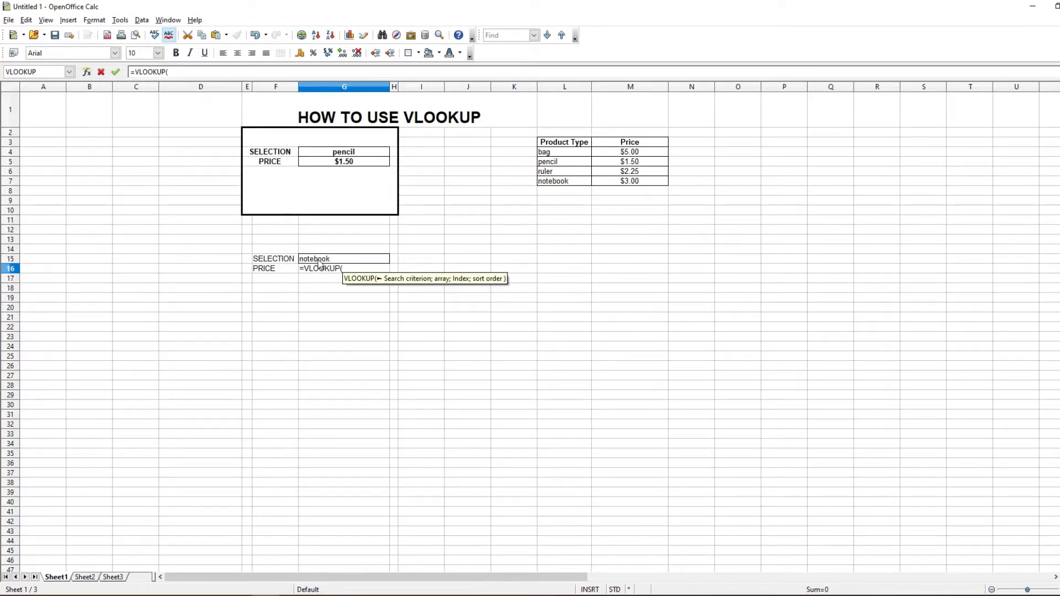
pyautogui.click(319, 264)
pyautogui.click(191, 75)
pyautogui.write(';')
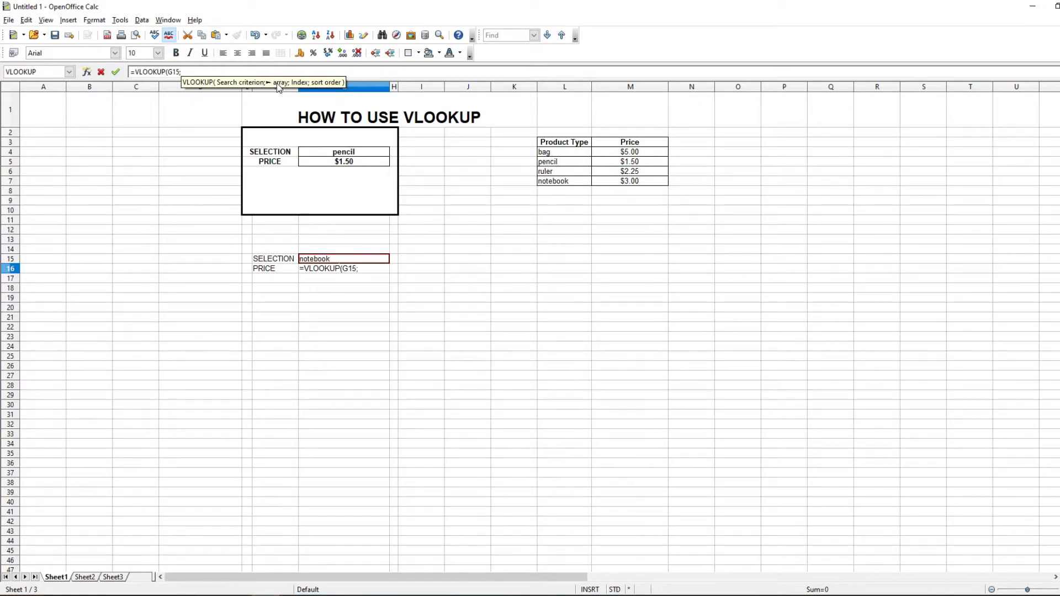
# Step: Add the product and price range L4:M7 as the array argument of the VLOOKUP formula, followed by a semicolon
pyautogui.moveTo(557, 152); pyautogui.dragTo(638, 184)
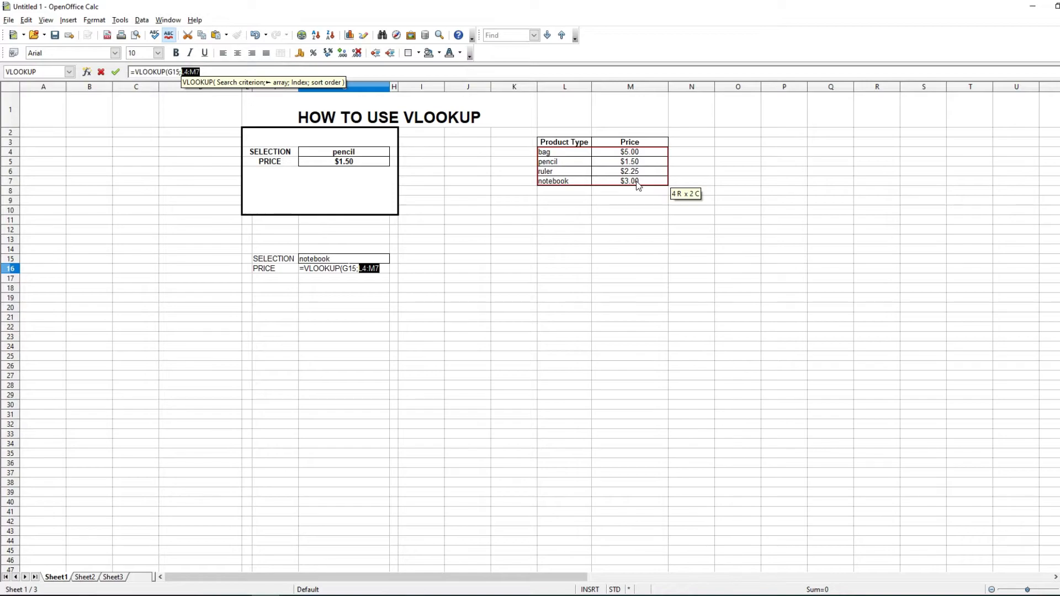
pyautogui.moveTo(637, 184); pyautogui.dragTo(616, 178)
pyautogui.write(';')
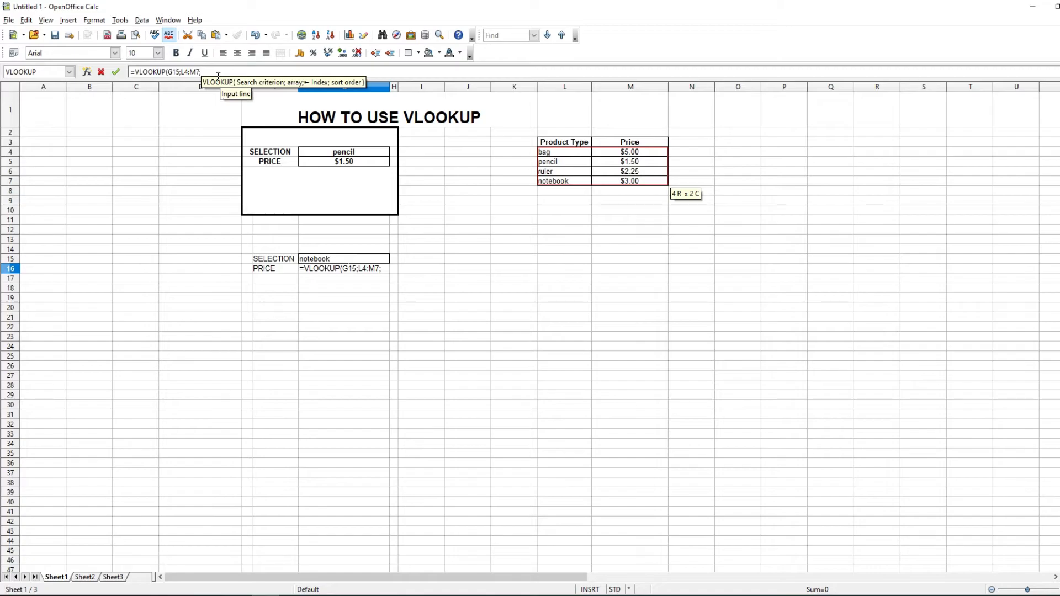
# Step: Complete G16's VLOOKUP formula with column index 2 and sort order 0, then enter it
pyautogui.write('2')
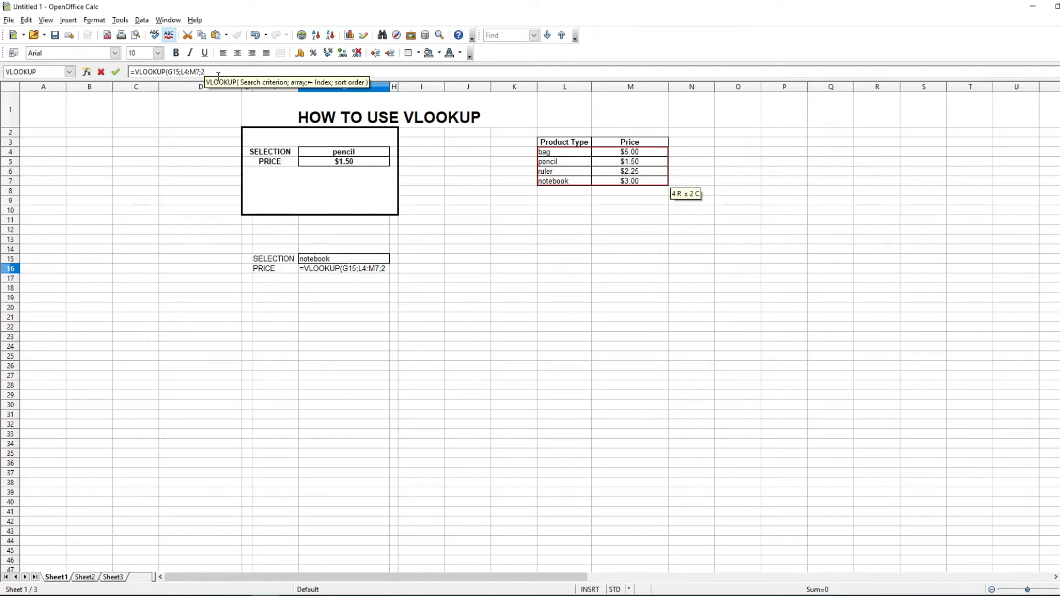
pyautogui.write(';0)')
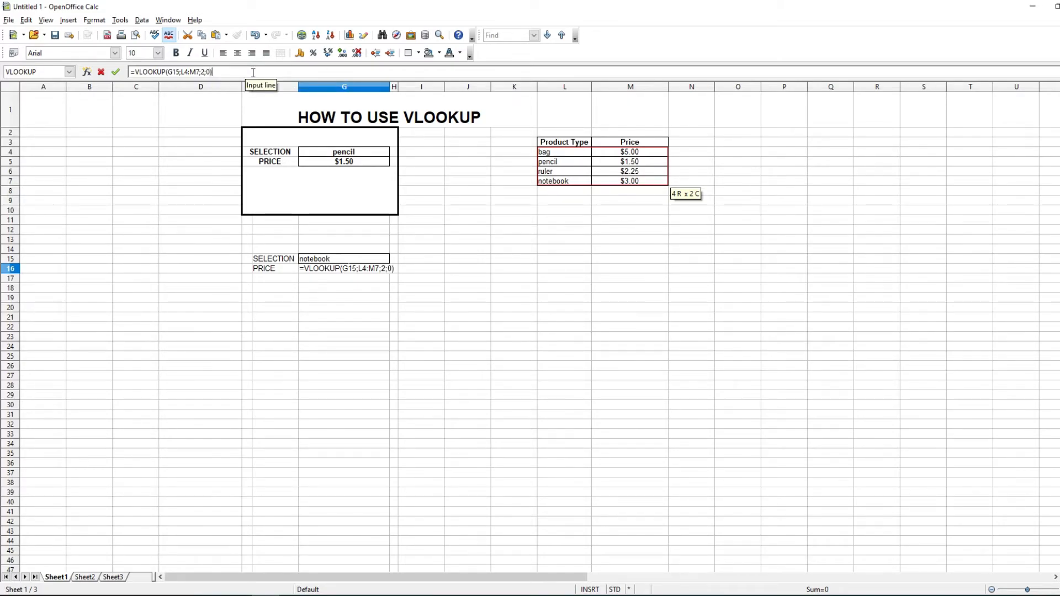
pyautogui.press('Return')
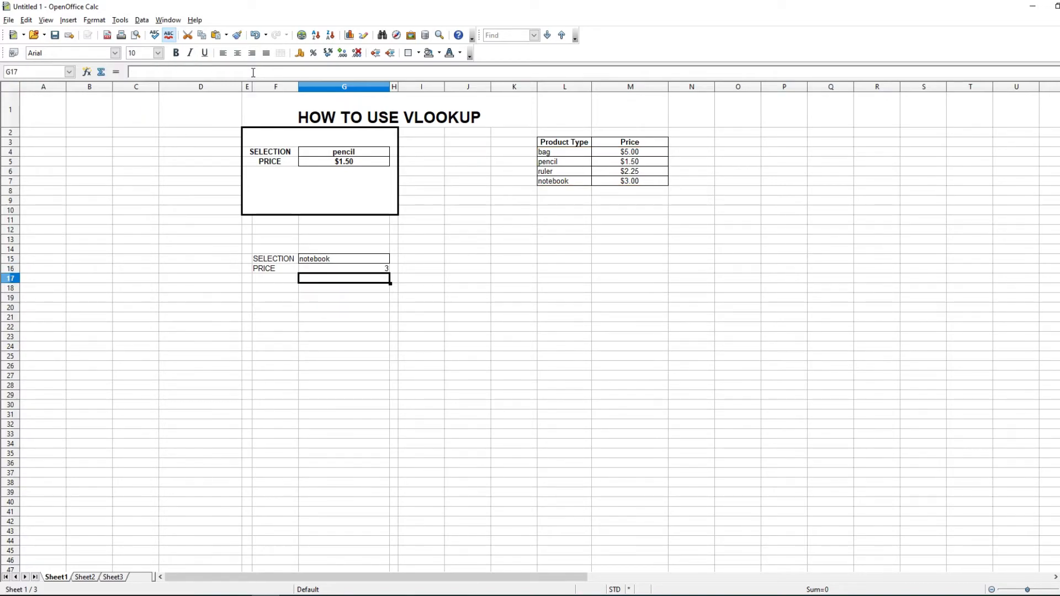
pyautogui.press('Up')
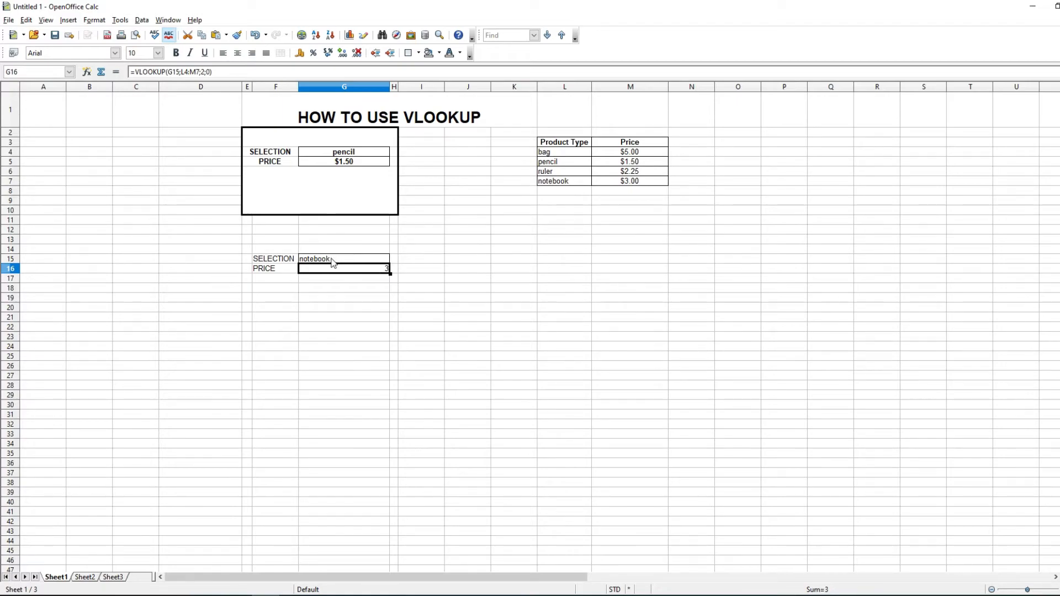
# Step: Test the price lookup by choosing ruler in G15's selection list
pyautogui.click(337, 260)
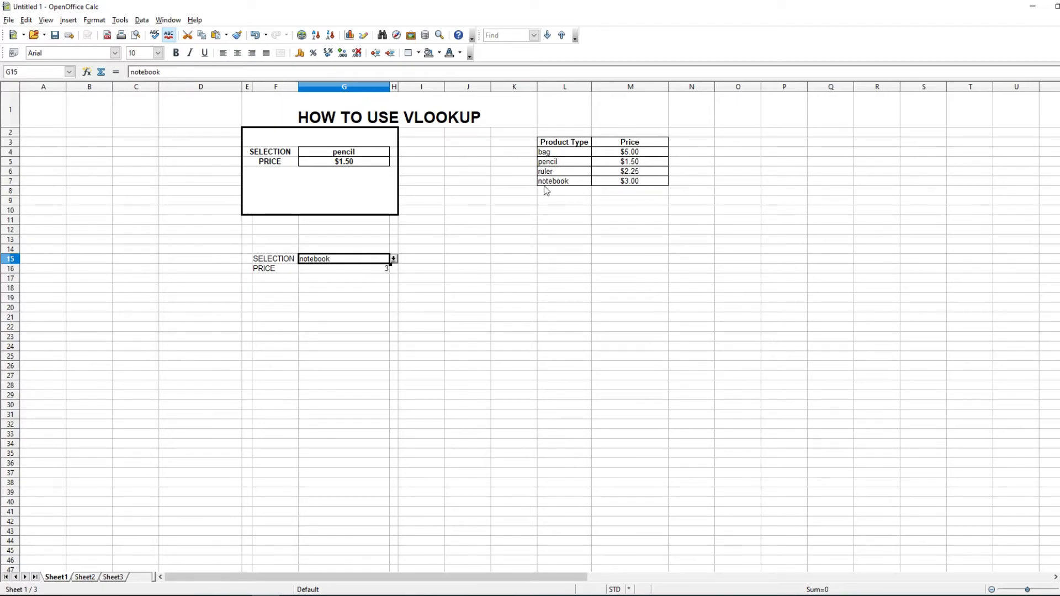
pyautogui.click(393, 258)
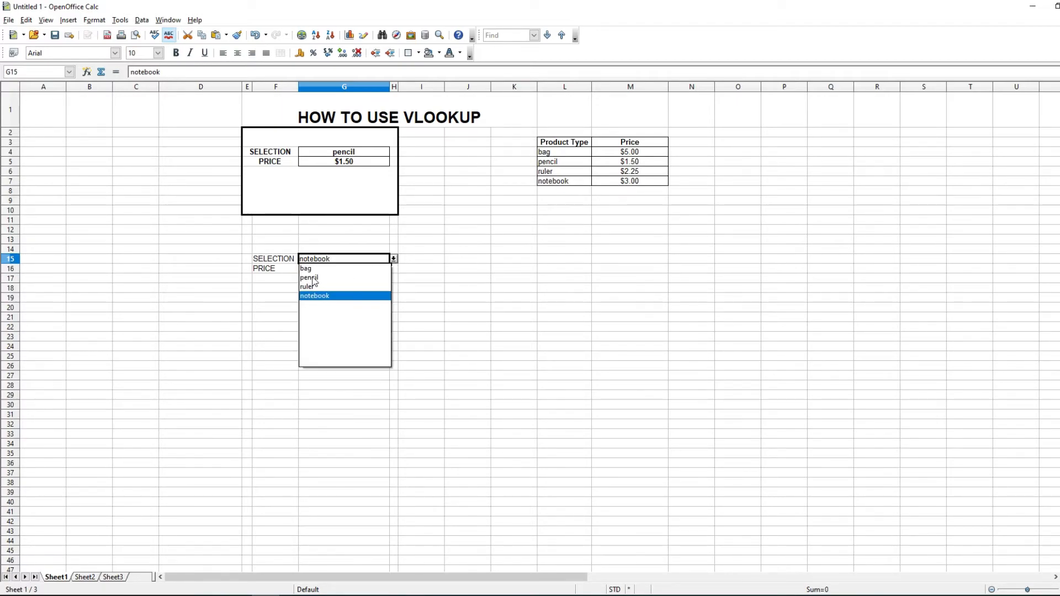
pyautogui.click(347, 288)
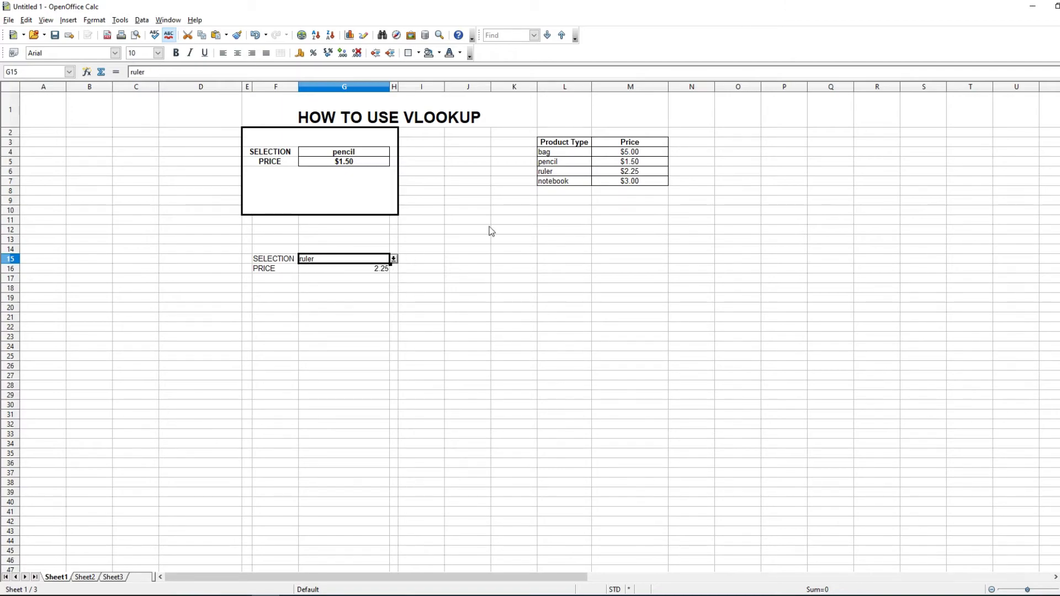
# Step: Format price cell G16 as USD currency with two decimals, using the -$1,234.00 format without red negatives
pyautogui.click(376, 272)
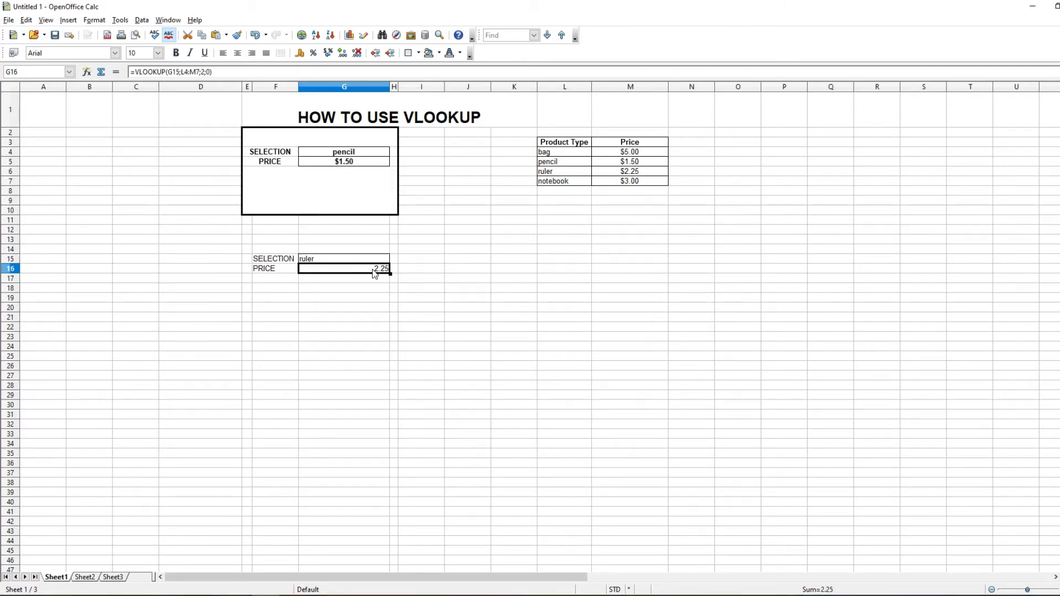
pyautogui.rightClick(375, 269)
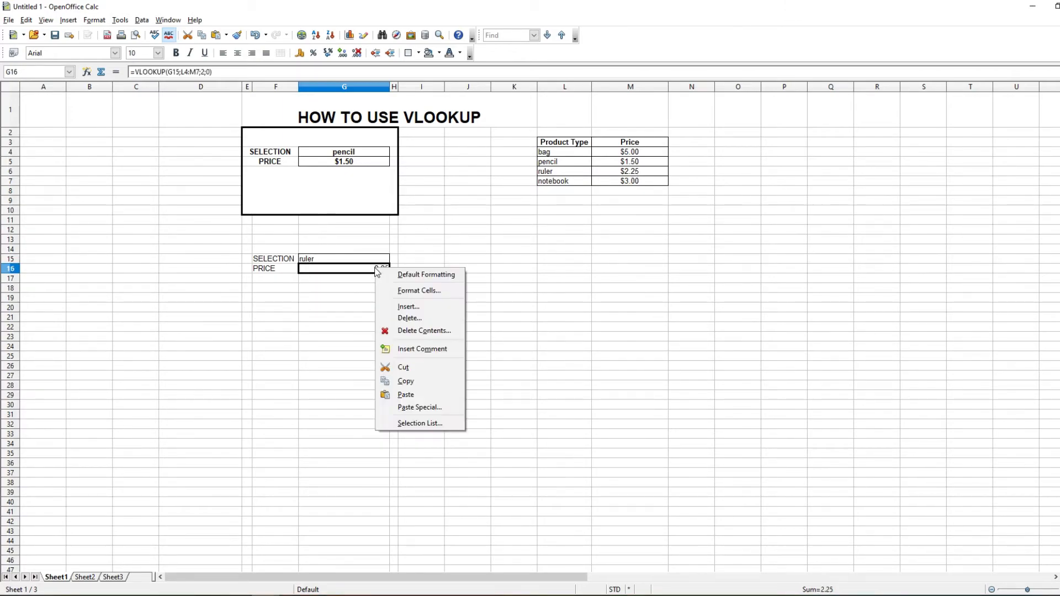
pyautogui.click(429, 296)
pyautogui.click(396, 226)
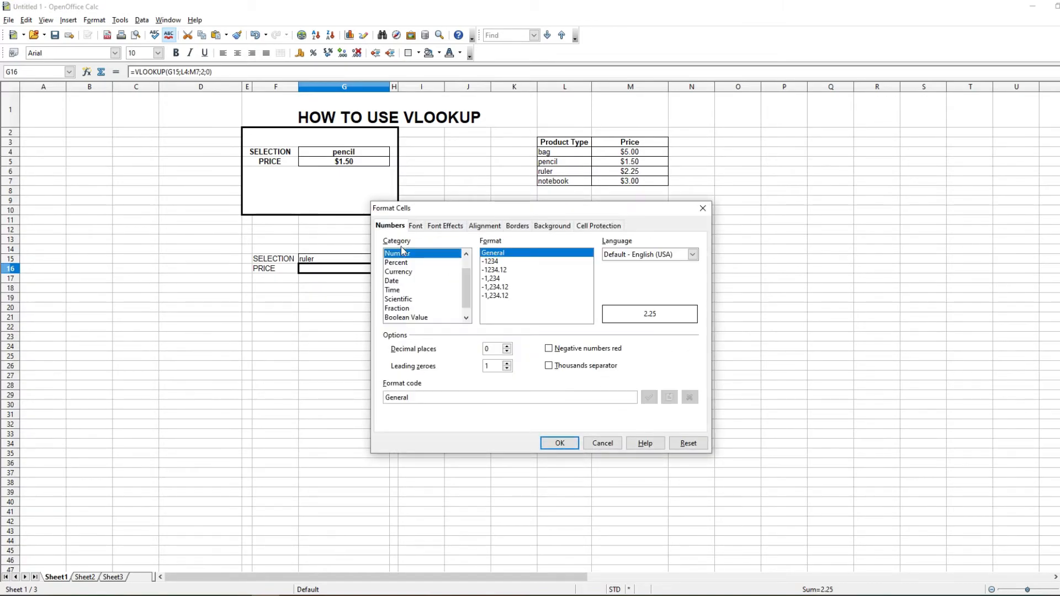
pyautogui.click(405, 273)
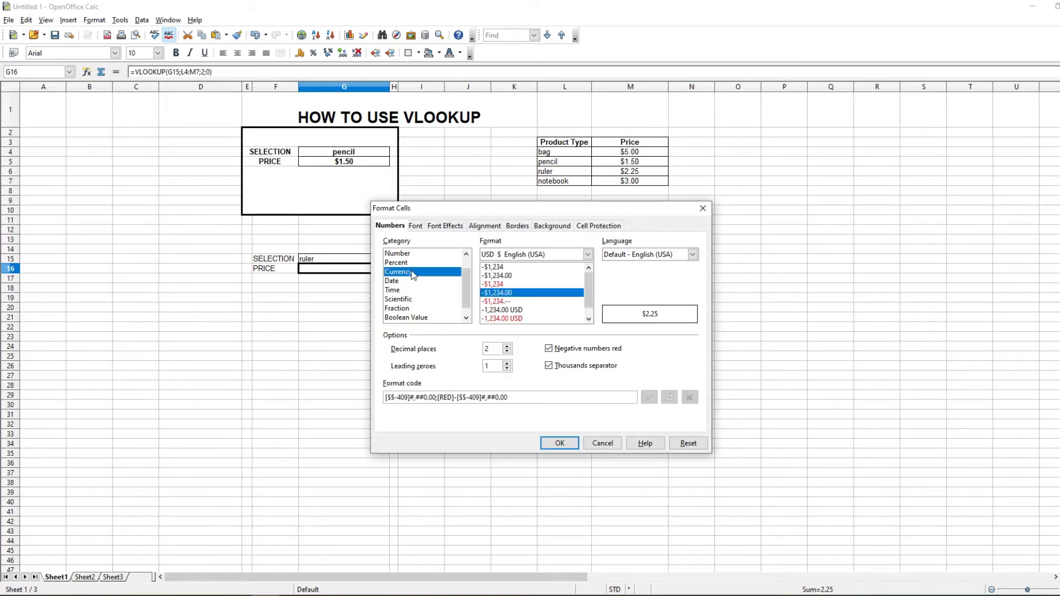
pyautogui.click(502, 276)
pyautogui.click(560, 444)
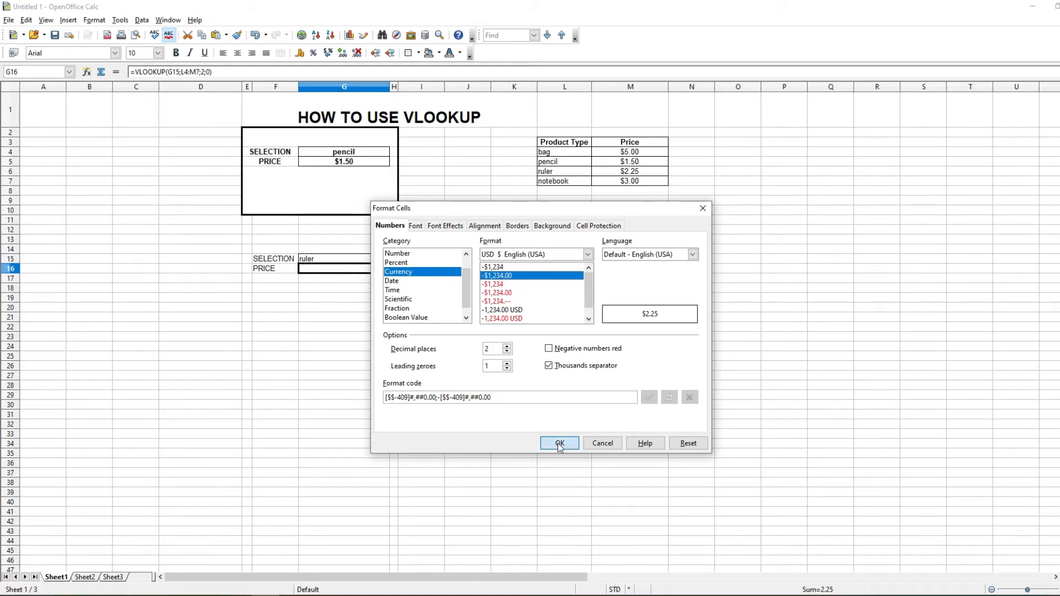
pyautogui.click(423, 317)
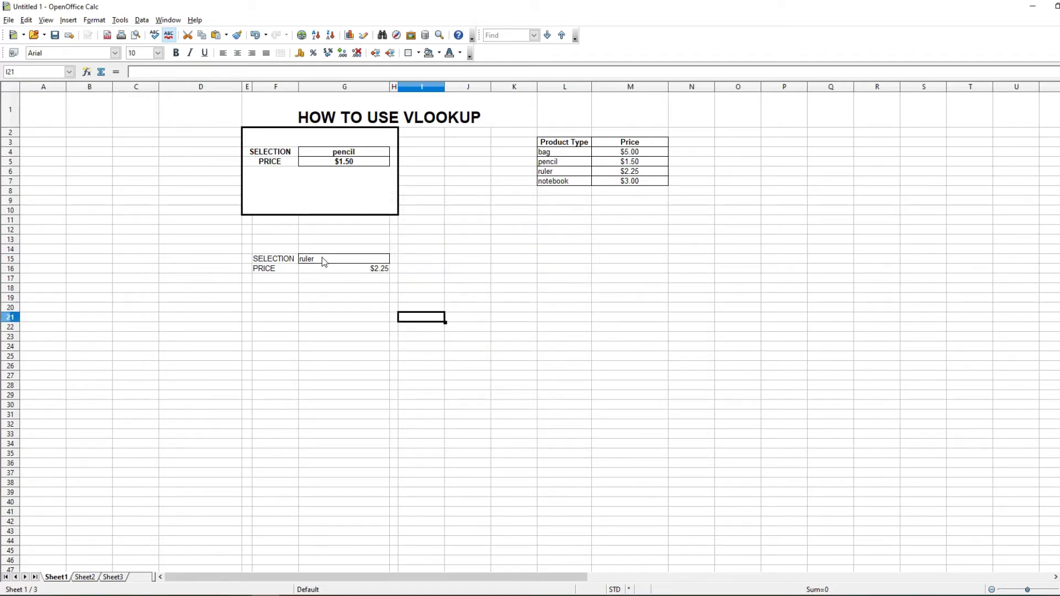
# Step: Center the selection and price cells G15:G16 horizontally
pyautogui.moveTo(322, 259); pyautogui.dragTo(351, 271)
pyautogui.click(238, 53)
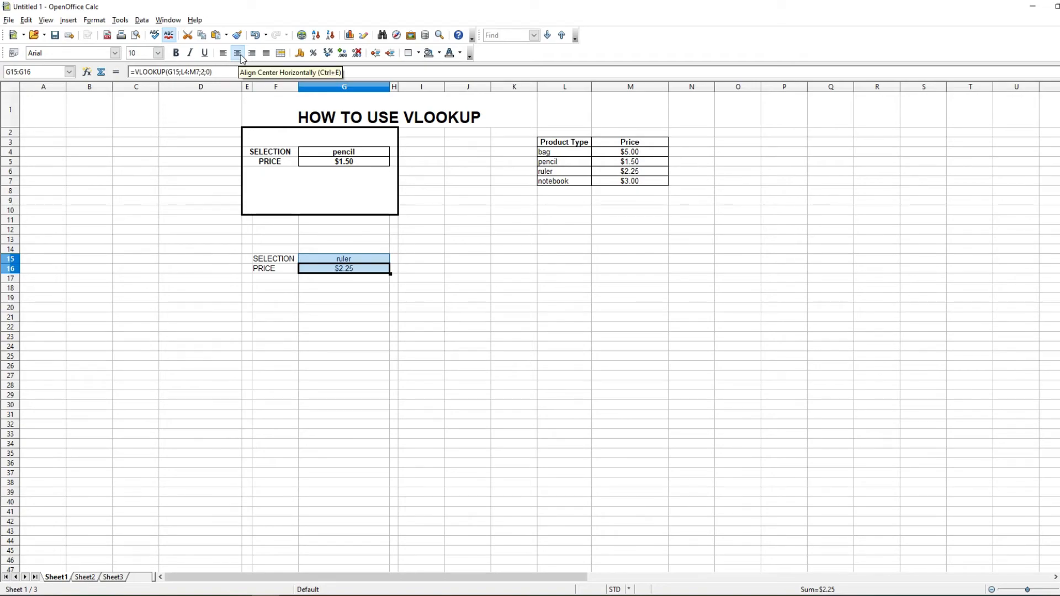
pyautogui.click(371, 279)
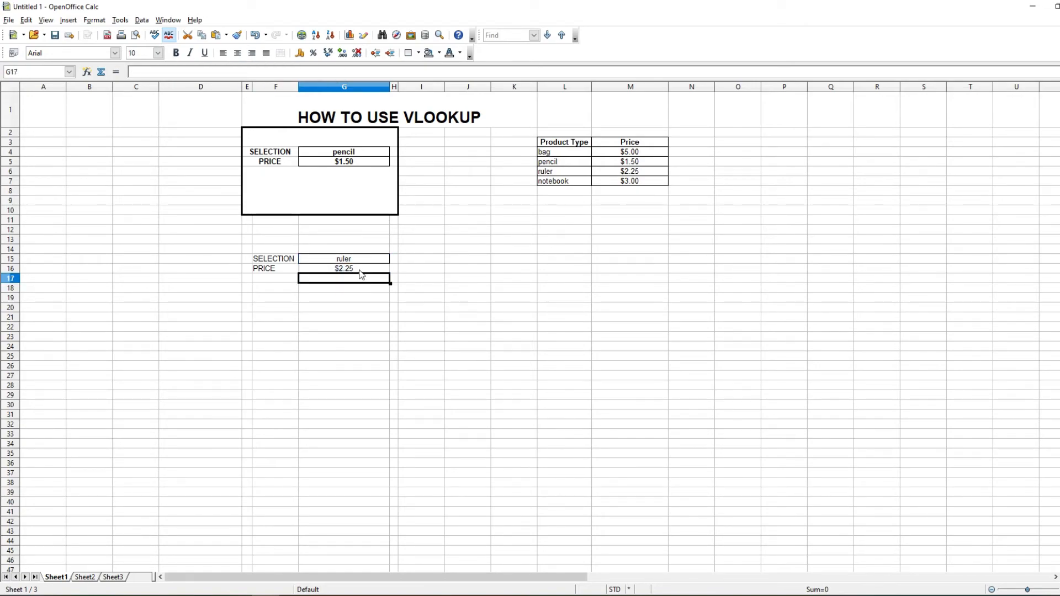
# Step: Check the price lookup by choosing bag, pencil, ruler and notebook in turn in G15, leaving notebook selected
pyautogui.click(362, 260)
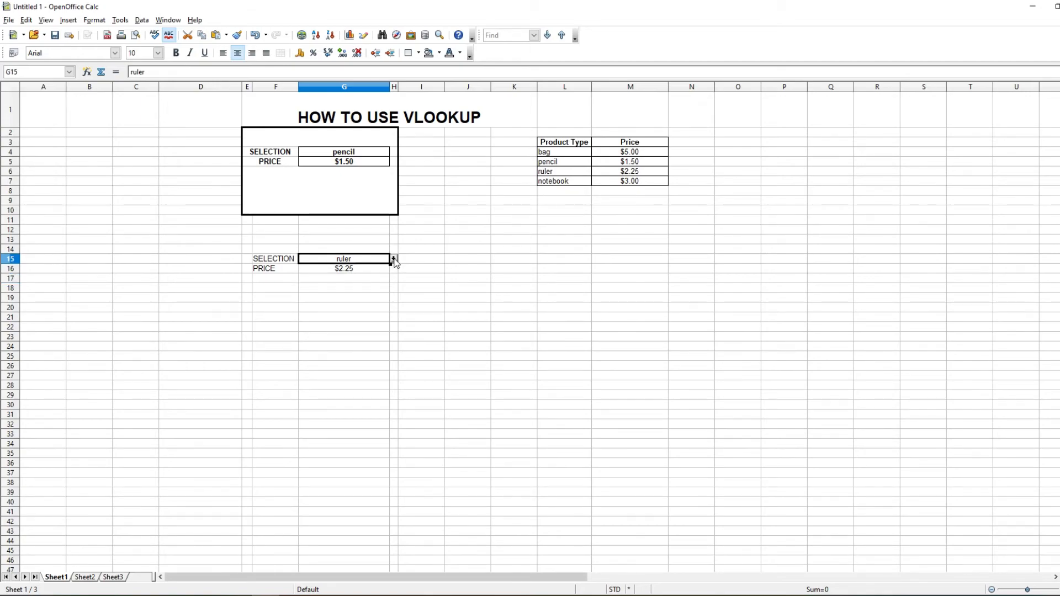
pyautogui.click(394, 258)
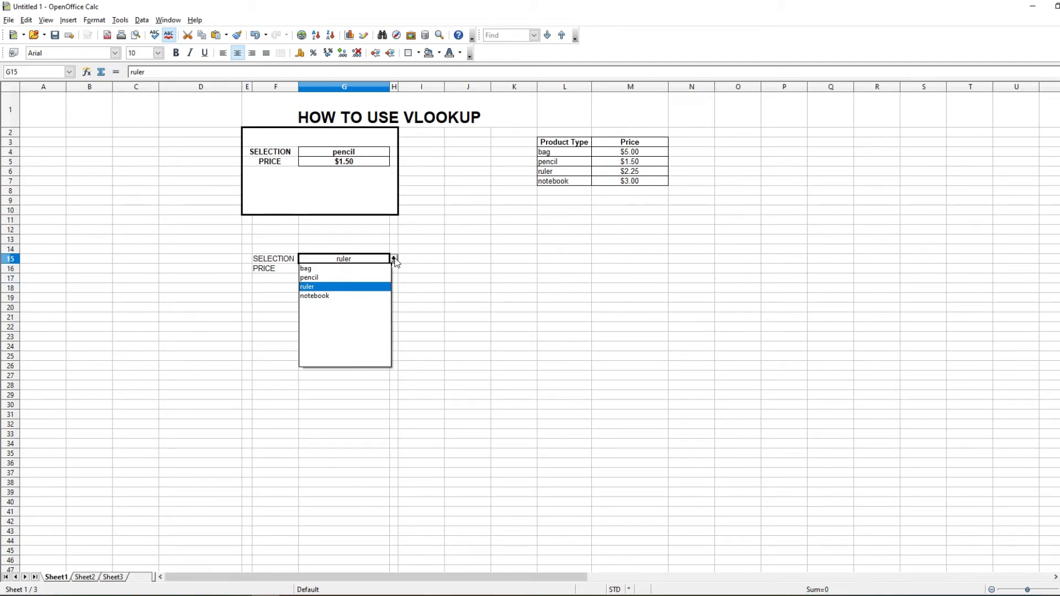
pyautogui.click(343, 268)
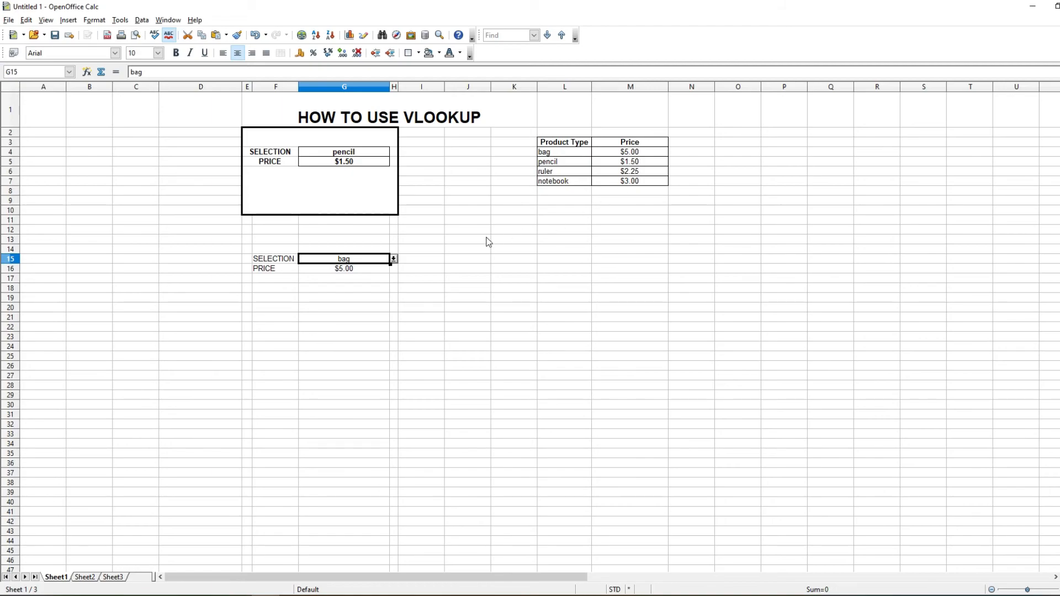
pyautogui.click(394, 259)
pyautogui.click(323, 279)
pyautogui.click(393, 259)
pyautogui.click(334, 289)
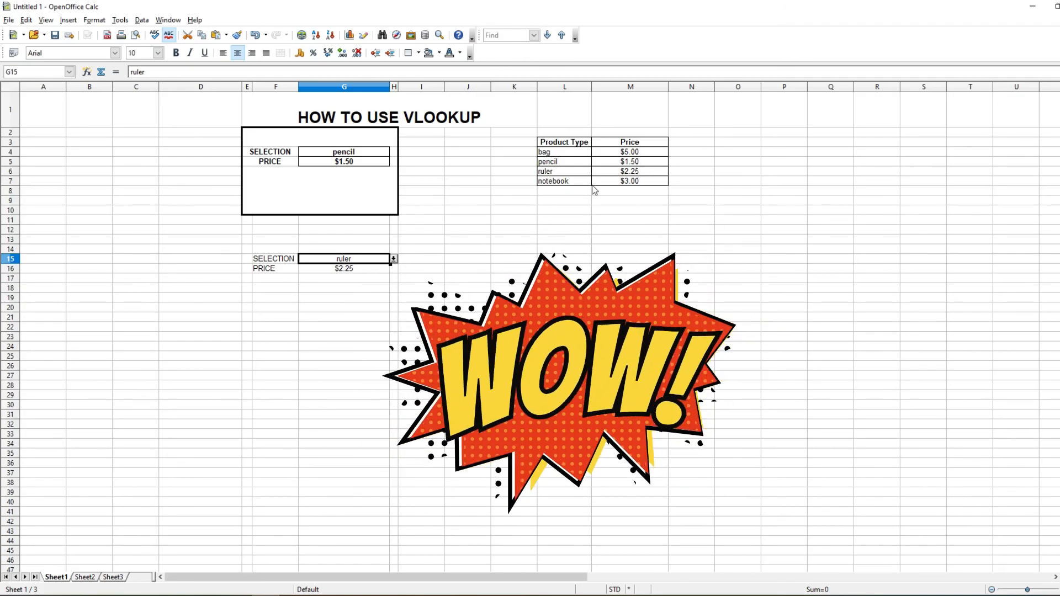
pyautogui.click(394, 259)
pyautogui.click(336, 296)
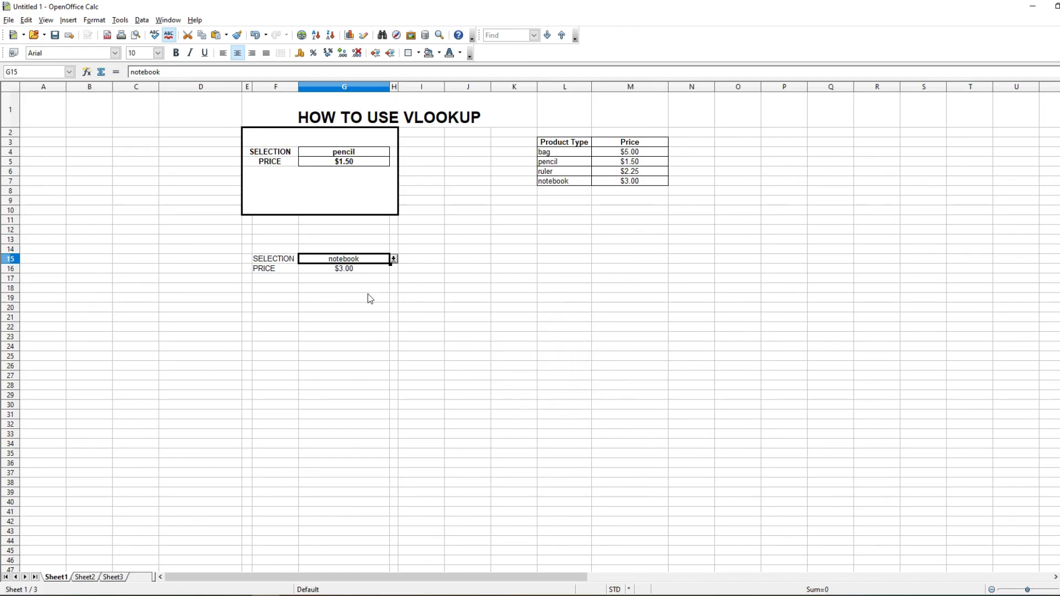
pyautogui.click(408, 319)
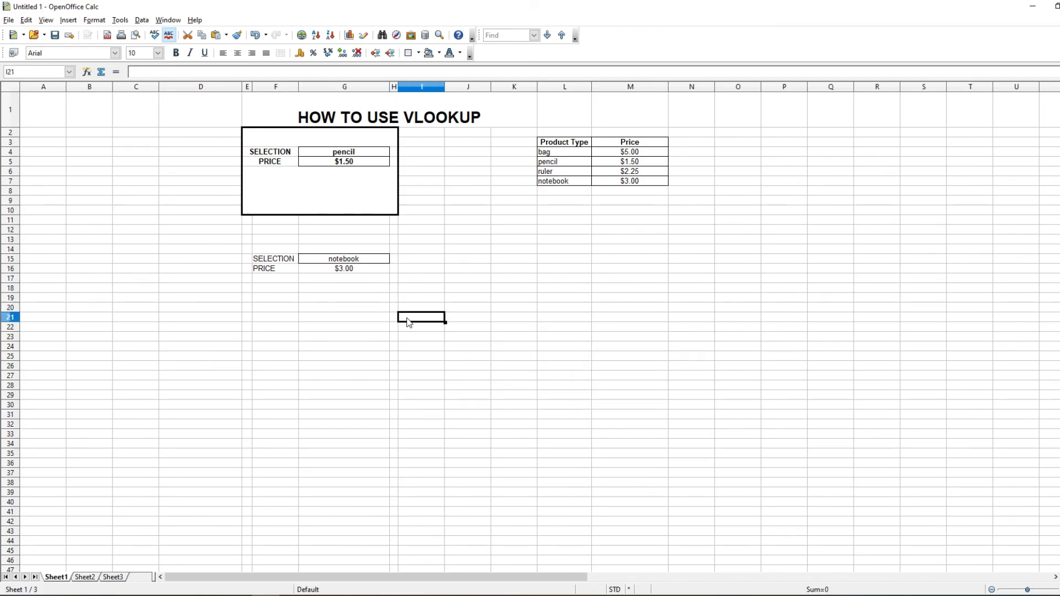